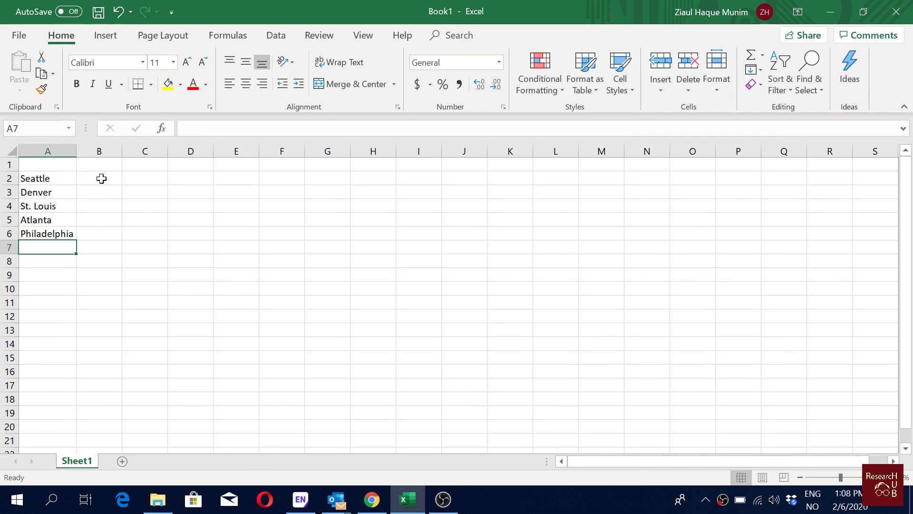
- Fill row 1 from B1 with the headings Northwest, Southwest, Upper Midwest, Lower Midwest, Northeast and Southeast
{"action": "left_click", "coordinate": [101, 163]}
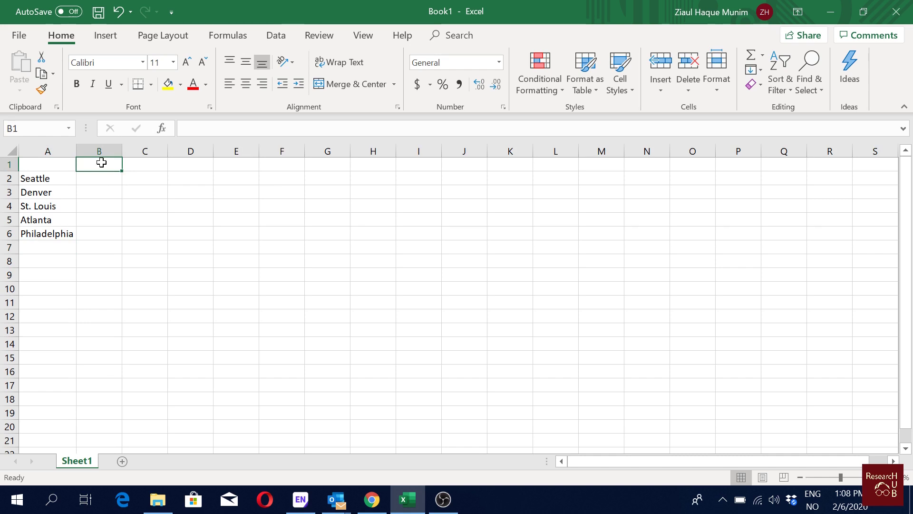
{"action": "type", "text": "N"}
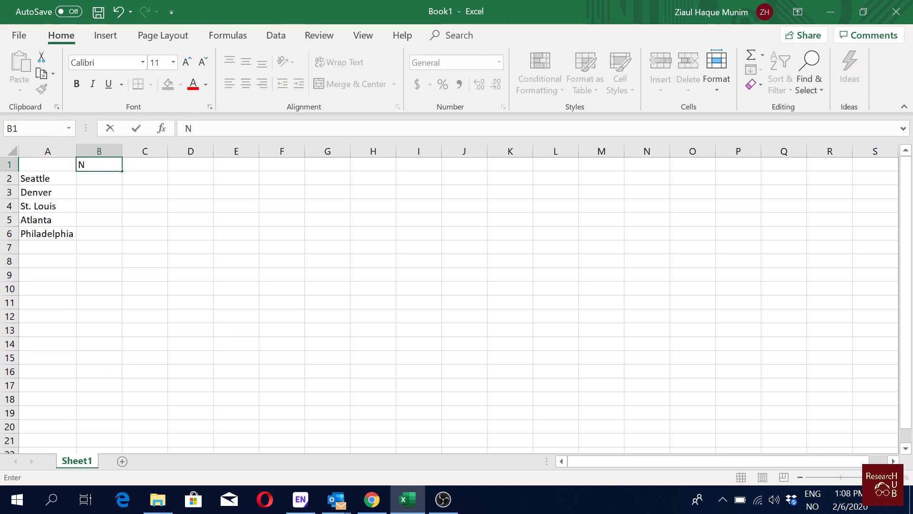
{"action": "type", "text": "orthwest"}
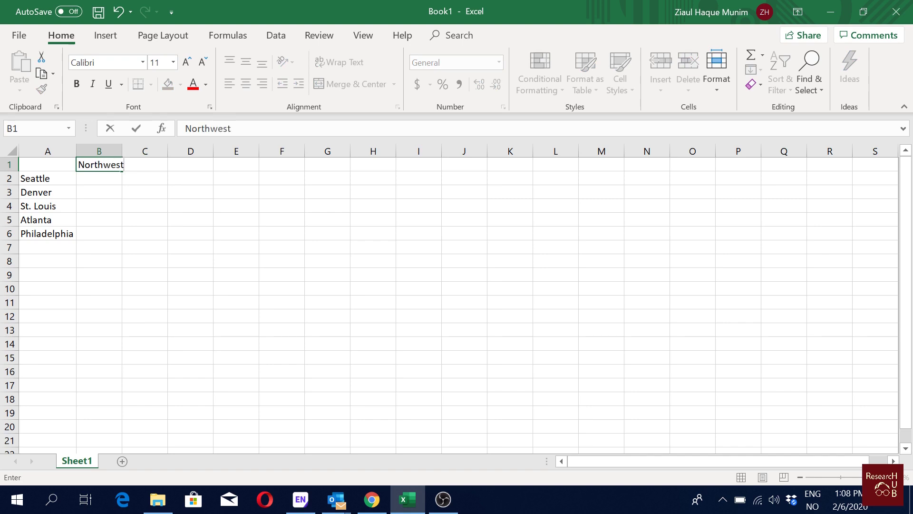
{"action": "key", "text": "Tab"}
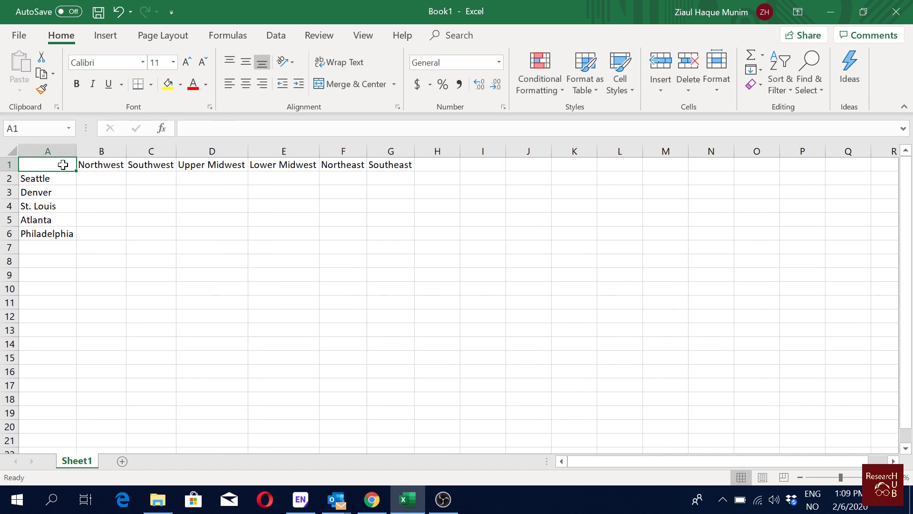
- Fill the city names in A2:A6 with yellow and the region headings in B1:G1 with light blue
{"action": "left_click_drag", "start_coordinate": [57, 178], "coordinate": [57, 234]}
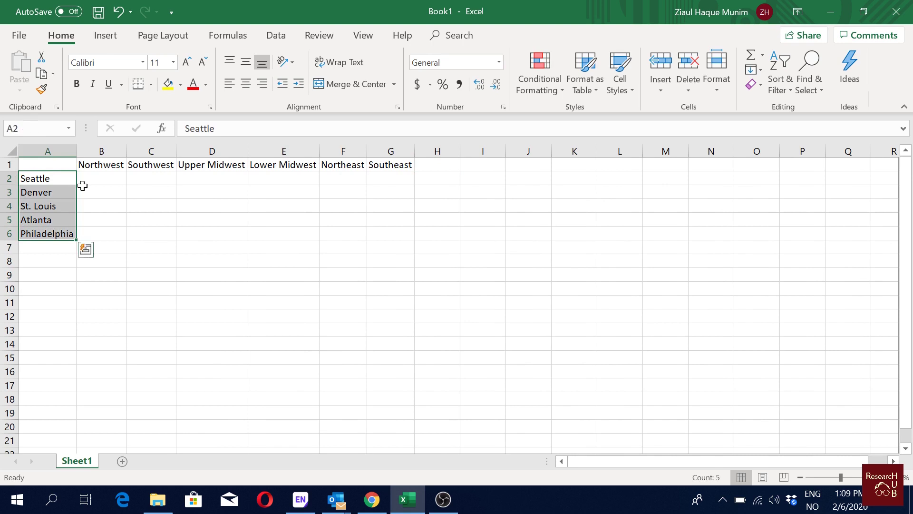
{"action": "left_click", "coordinate": [169, 87]}
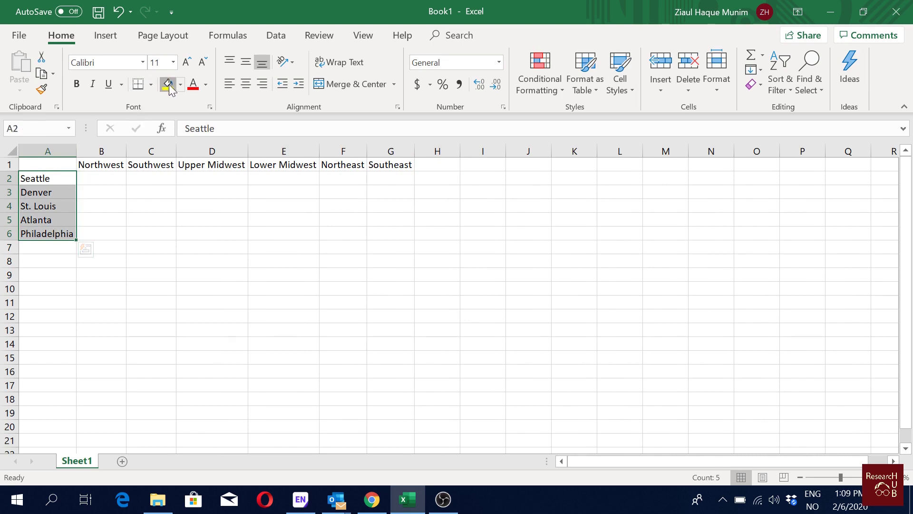
{"action": "left_click_drag", "start_coordinate": [104, 164], "coordinate": [388, 159]}
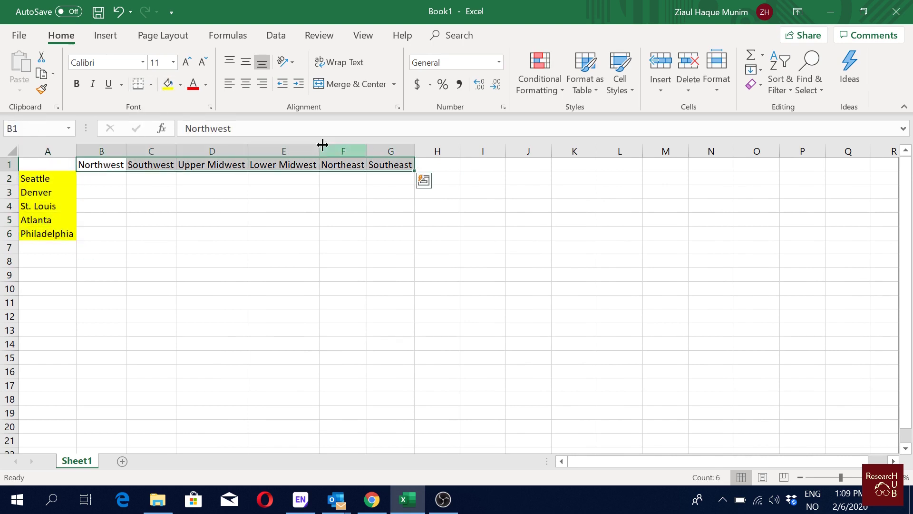
{"action": "left_click", "coordinate": [180, 85]}
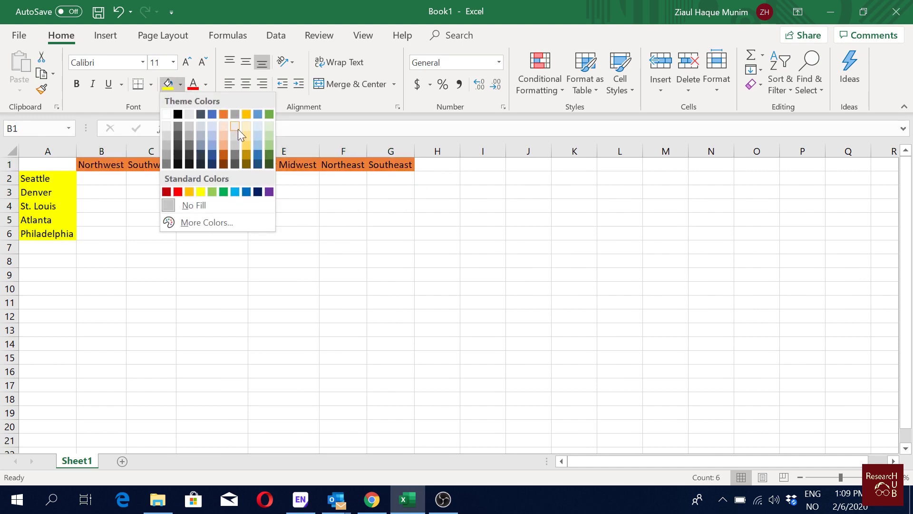
{"action": "left_click", "coordinate": [212, 135]}
{"action": "left_click", "coordinate": [327, 263]}
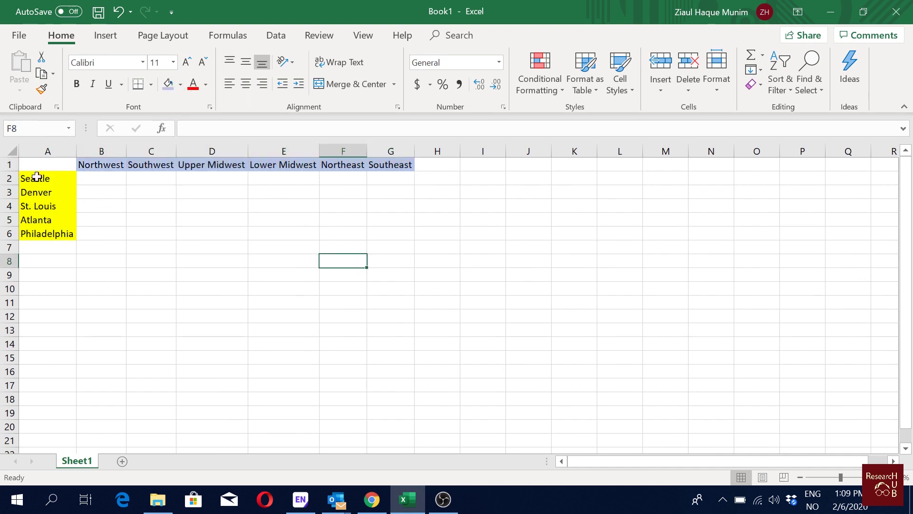
- Enter the cost values for each city and region in B2:G6, starting with 2 for Seattle and Northwest
{"action": "left_click", "coordinate": [284, 304]}
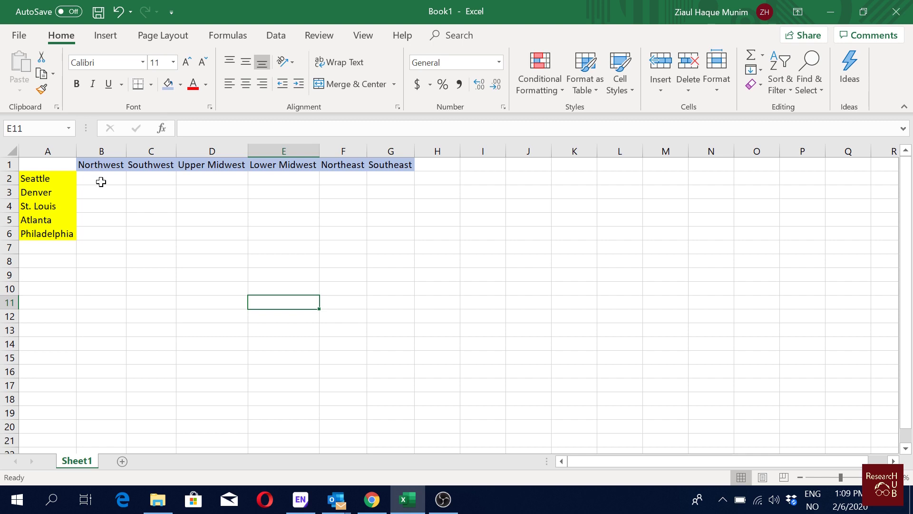
{"action": "left_click", "coordinate": [101, 182]}
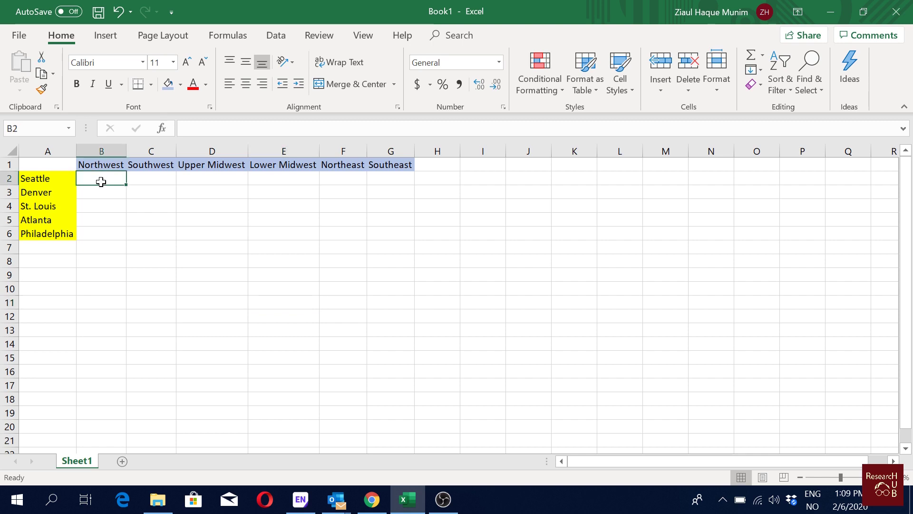
{"action": "key", "text": "Left"}
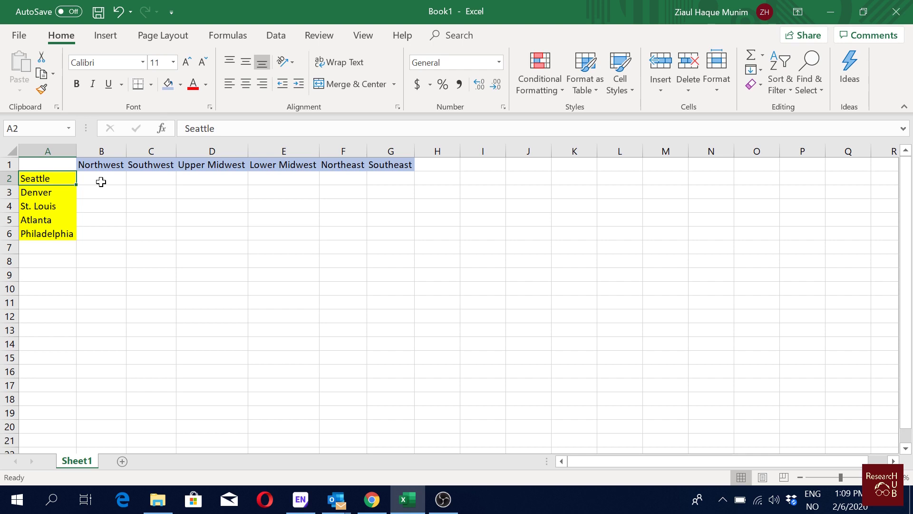
{"action": "left_click", "coordinate": [101, 182]}
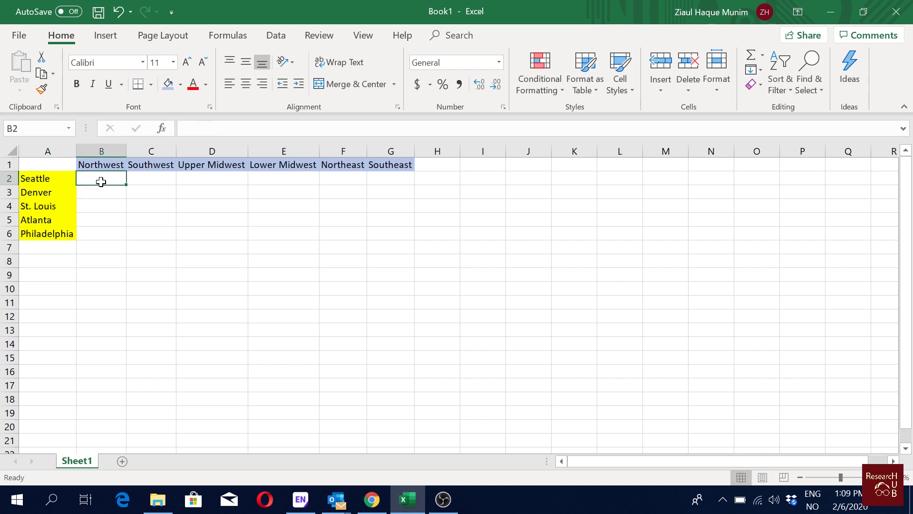
{"action": "type", "text": "2"}
{"action": "key", "text": "Return"}
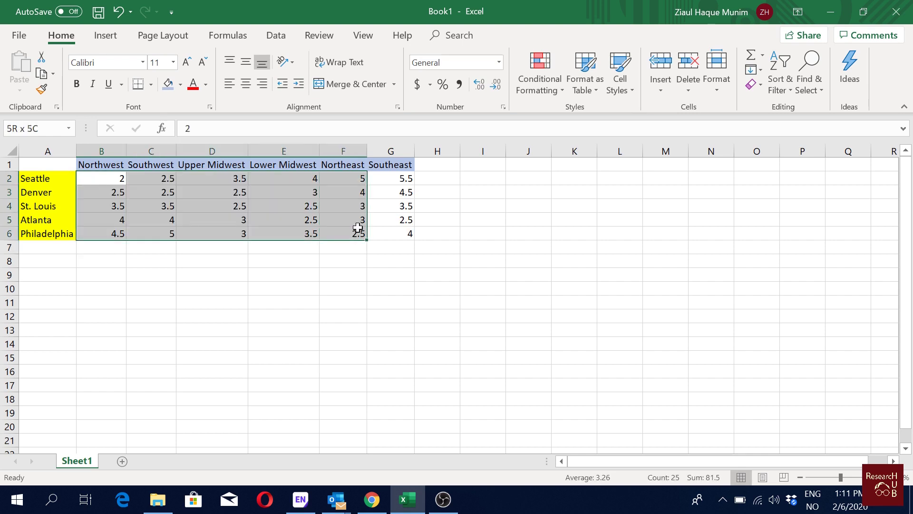
- Middle-align the cost values in B2:G6 vertically and format them with two decimal places
{"action": "left_click_drag", "start_coordinate": [358, 230], "coordinate": [412, 233]}
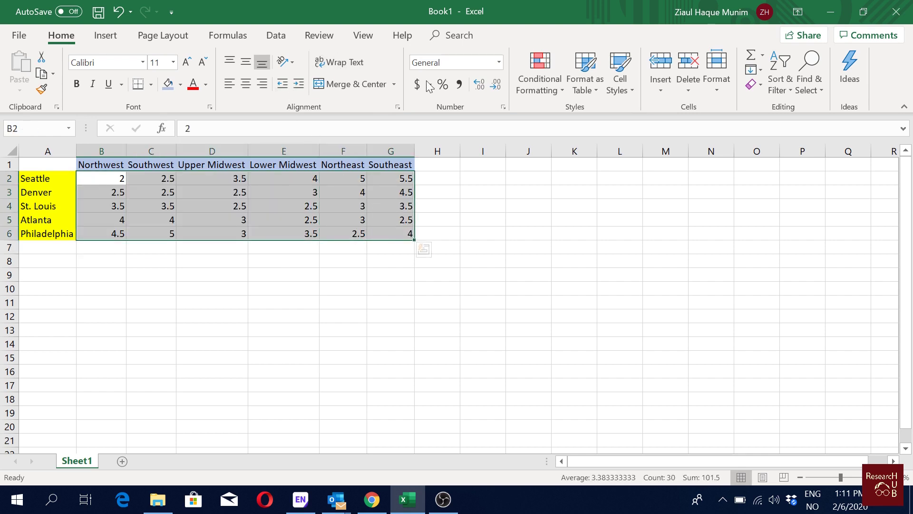
{"action": "key", "text": "alt+h"}
{"action": "key", "text": "a"}
{"action": "key", "text": "m"}
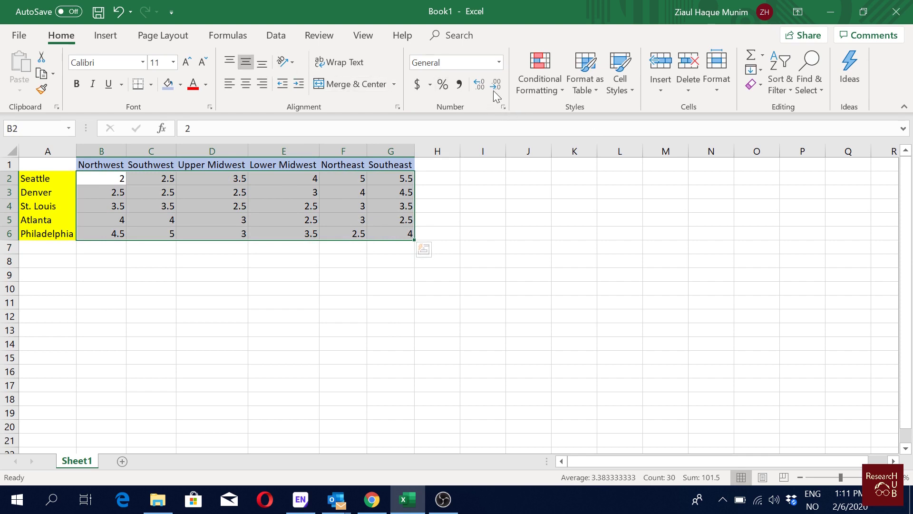
{"action": "left_click", "coordinate": [481, 89]}
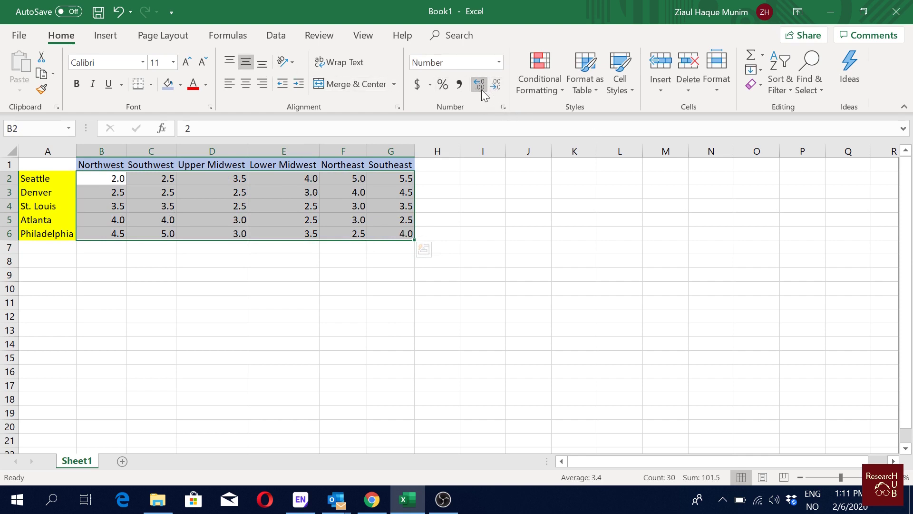
{"action": "left_click", "coordinate": [482, 86]}
{"action": "left_click", "coordinate": [513, 247]}
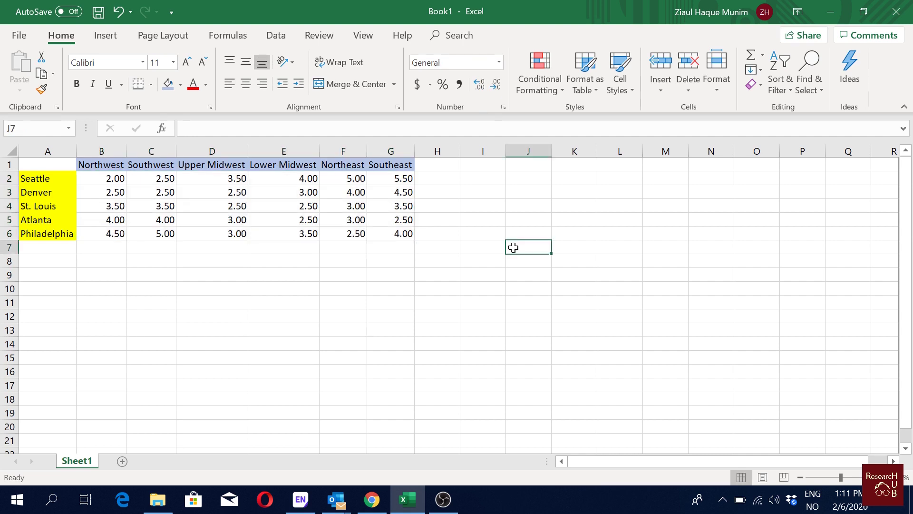
- Save the workbook as Sportstuff case_Feb 6_2020 and copy the whole cost table A1:G6 to A8
{"action": "key", "text": "ctrl+s"}
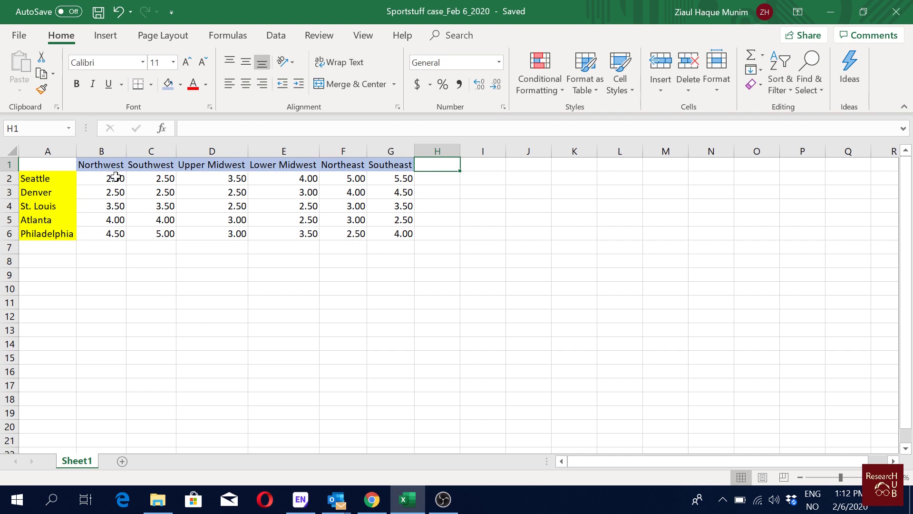
{"action": "left_click_drag", "start_coordinate": [50, 161], "coordinate": [410, 235]}
{"action": "key", "text": "ctrl+c"}
{"action": "left_click", "coordinate": [61, 261]}
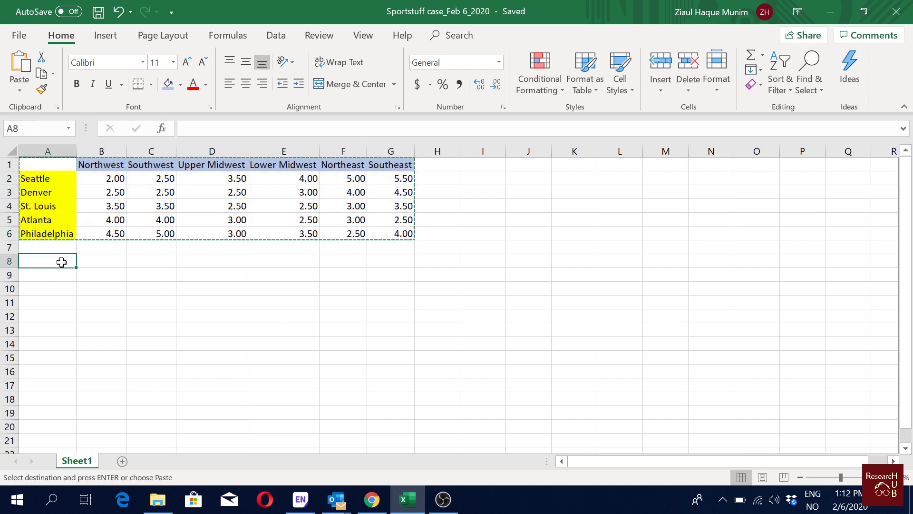
{"action": "key", "text": "ctrl+v"}
- Enter the title "Per unit cost" in A7, directly above the copied table
{"action": "left_click", "coordinate": [66, 247]}
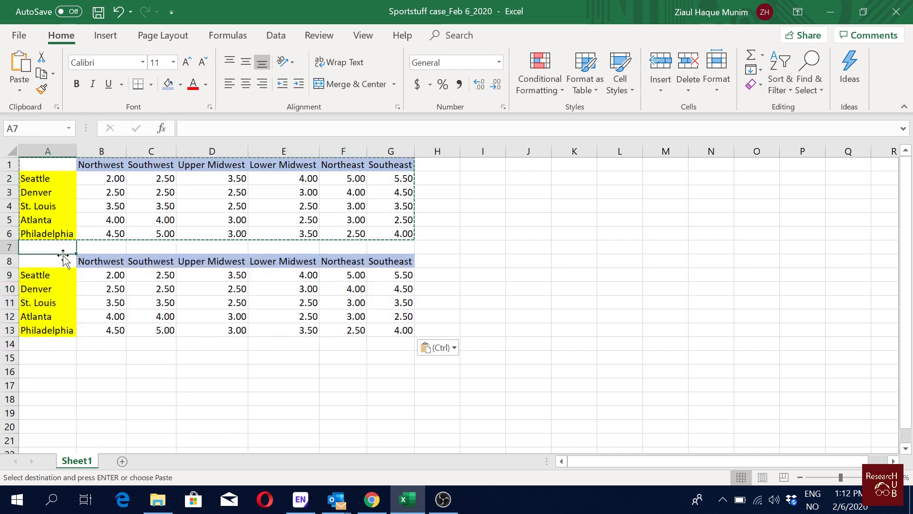
{"action": "type", "text": "Per u"}
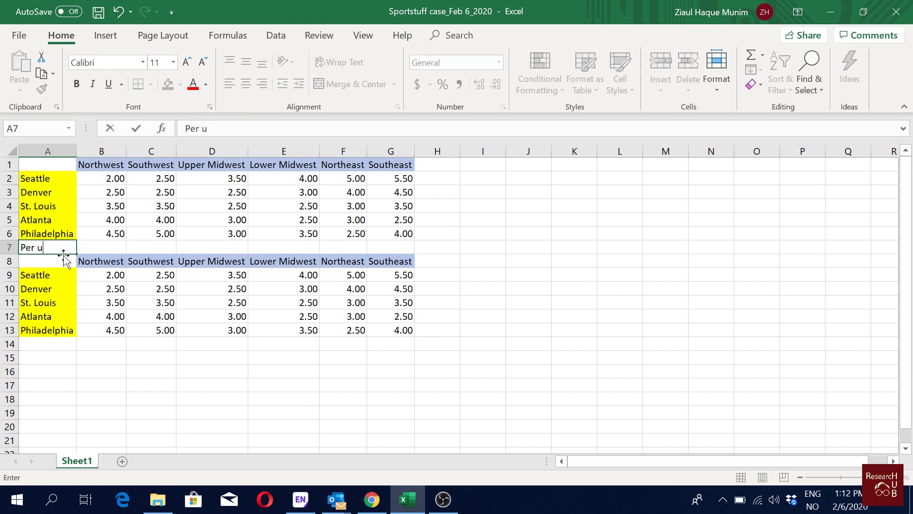
{"action": "type", "text": "nit cost"}
{"action": "key", "text": "Return"}
- Format the "Per unit cost" title in A7 with an orange fill, bold text and font size 16
{"action": "left_click", "coordinate": [66, 248]}
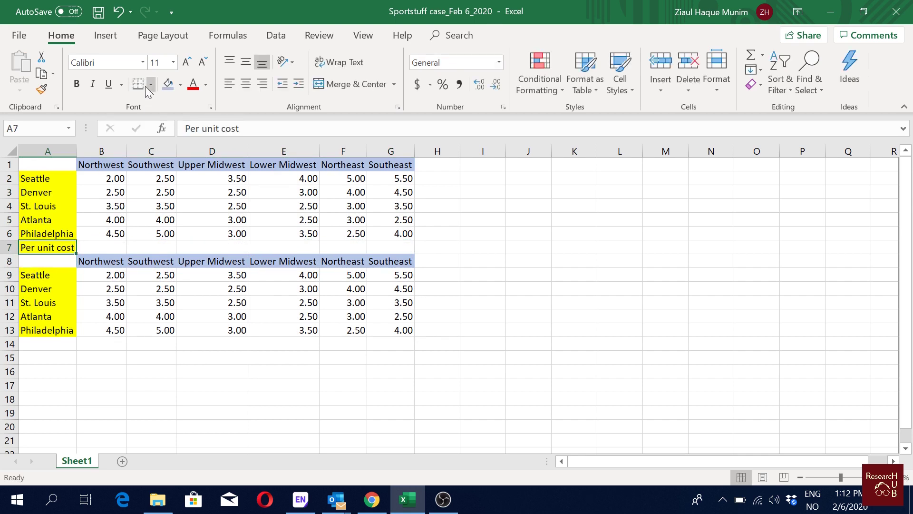
{"action": "left_click", "coordinate": [181, 86]}
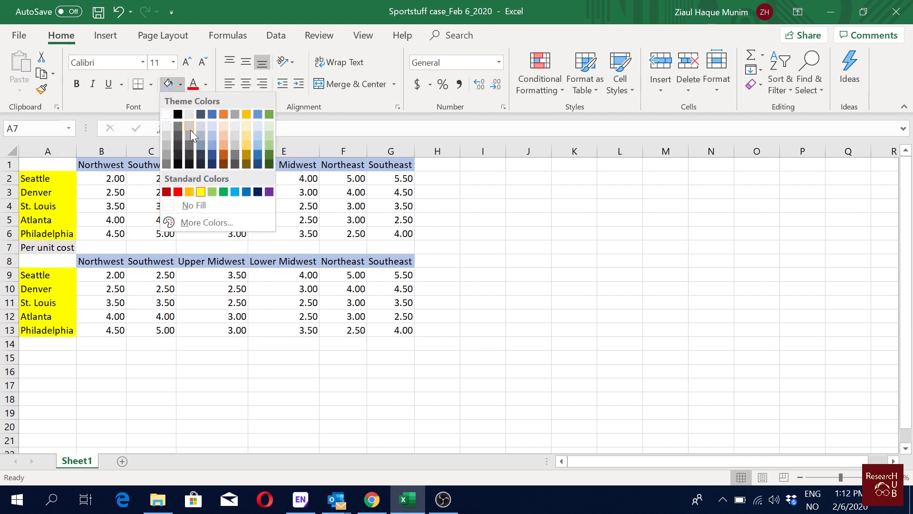
{"action": "left_click", "coordinate": [223, 111]}
{"action": "left_click", "coordinate": [76, 84]}
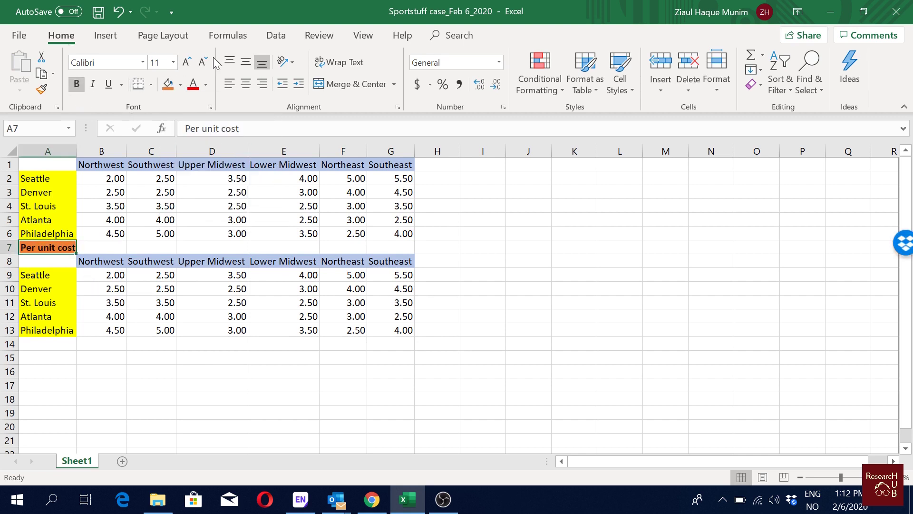
{"action": "left_click", "coordinate": [187, 62]}
{"action": "left_click", "coordinate": [187, 62]}
{"action": "left_click", "coordinate": [187, 62]}
{"action": "left_click", "coordinate": [109, 282]}
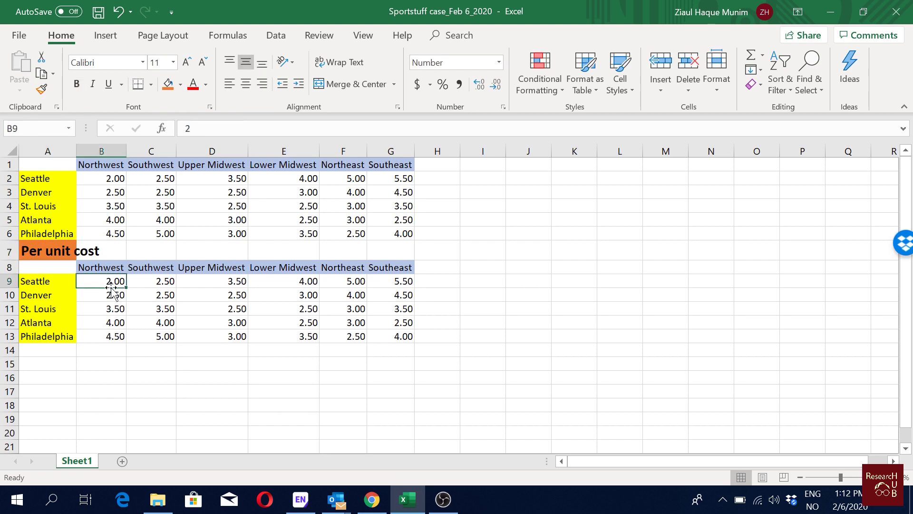
- Extend the orange fill across the title row from A7 to G7
{"action": "left_click_drag", "start_coordinate": [67, 253], "coordinate": [407, 251]}
{"action": "left_click", "coordinate": [169, 85]}
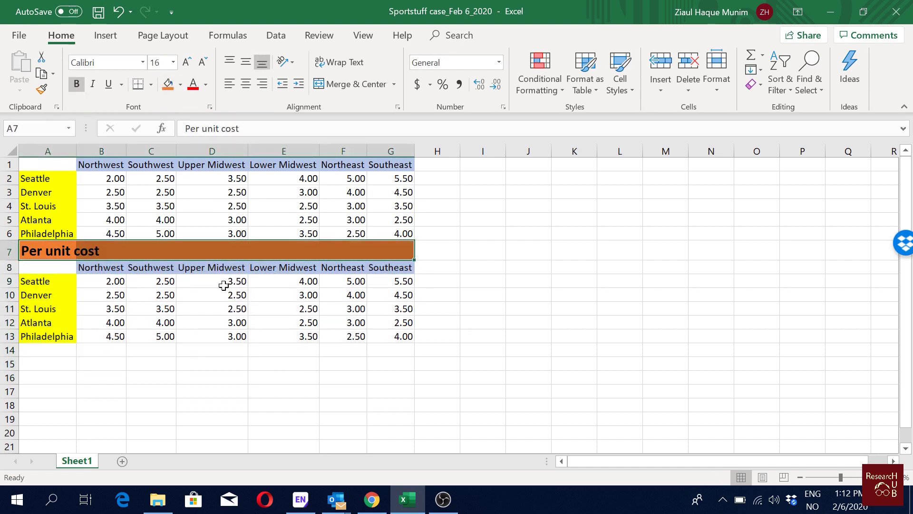
{"action": "left_click", "coordinate": [242, 379]}
- Replace the Seattle–Northwest value in B9 with the per unit cost formula =B2/4
{"action": "left_click", "coordinate": [111, 279]}
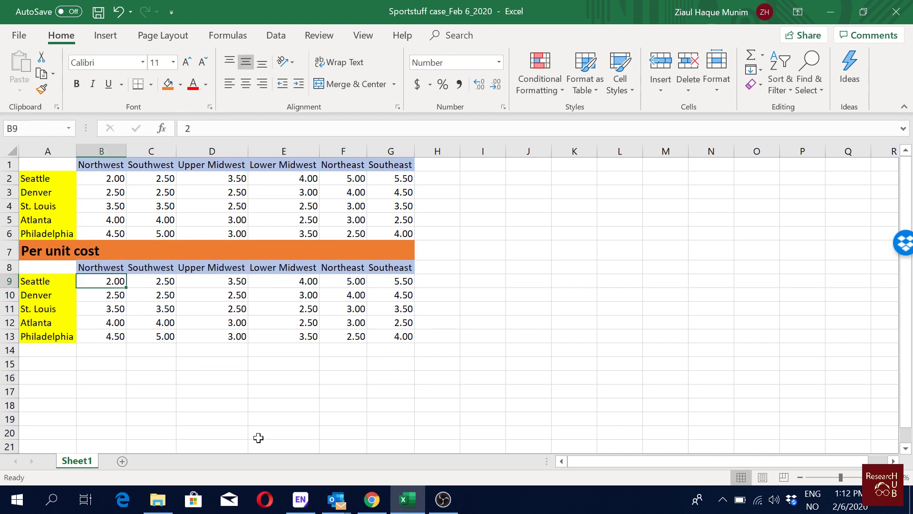
{"action": "type", "text": "="}
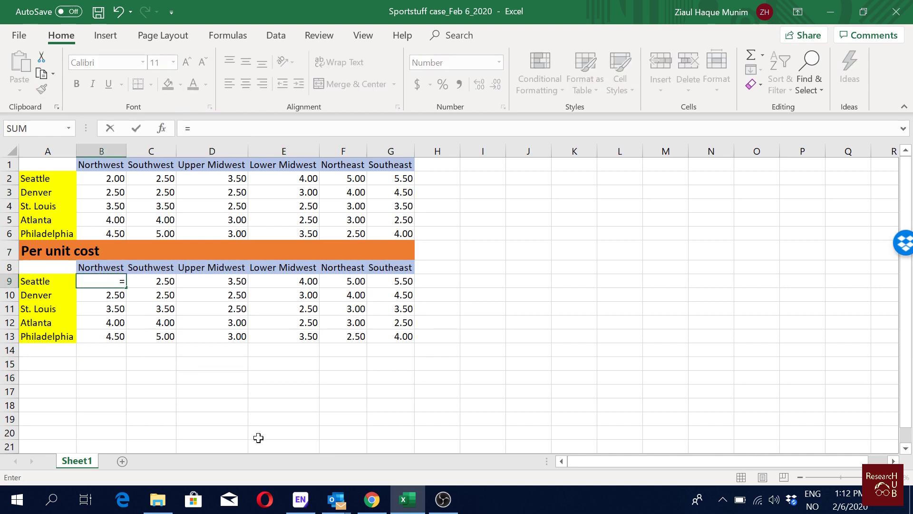
{"action": "left_click", "coordinate": [105, 178]}
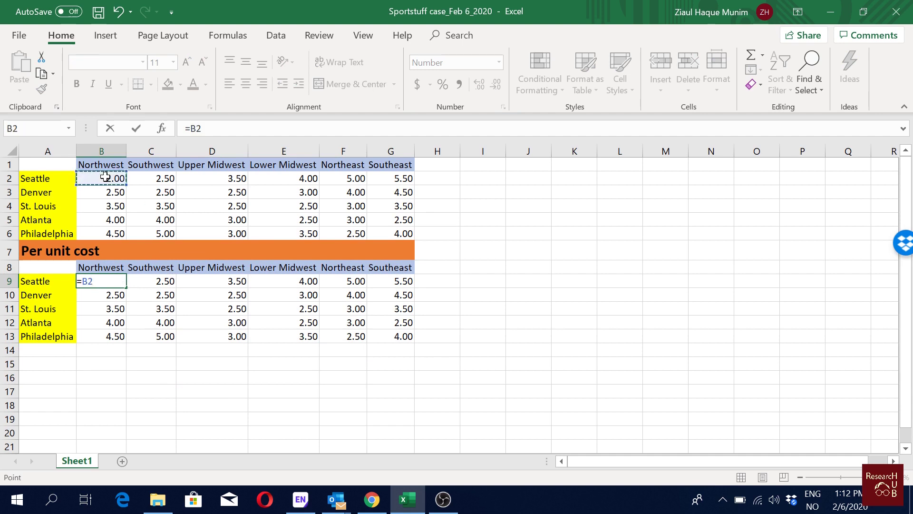
{"action": "type", "text": "/4"}
{"action": "key", "text": "Return"}
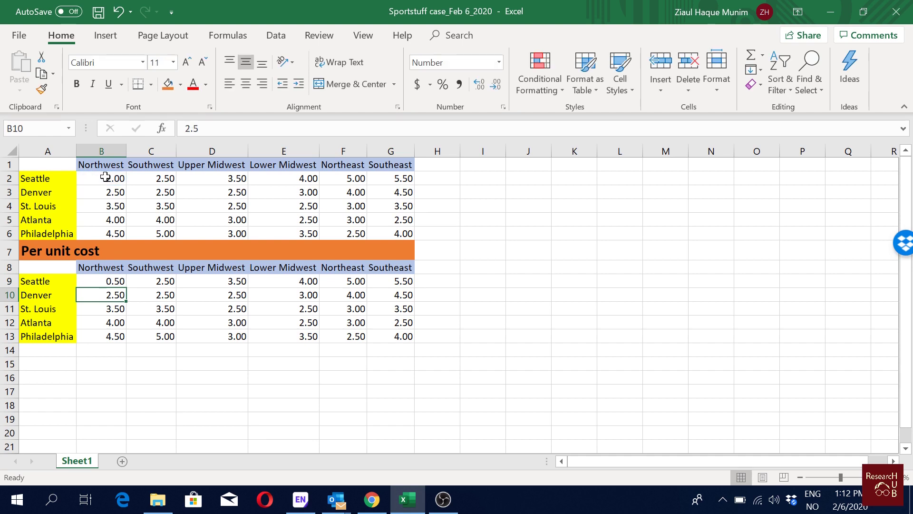
- Copy the formula from B9 through the whole range B9:G13 and check the formula in G13
{"action": "left_click", "coordinate": [112, 278]}
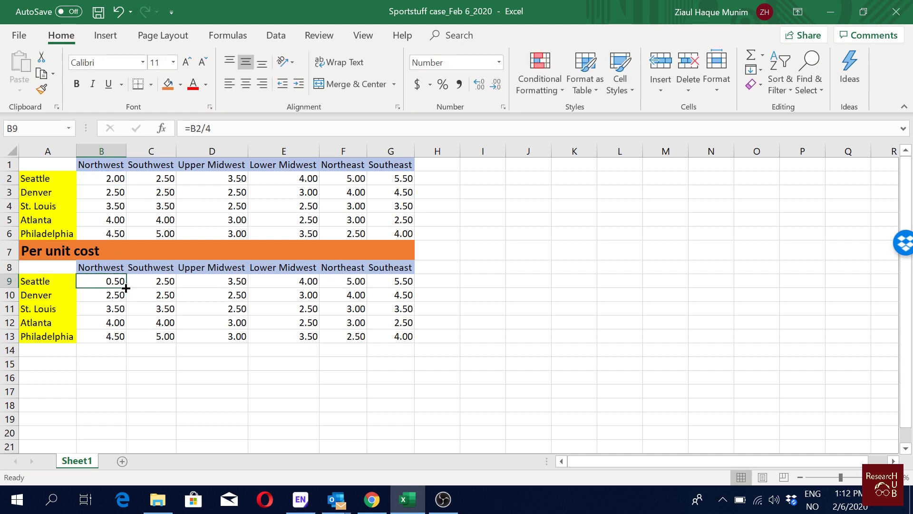
{"action": "left_click_drag", "start_coordinate": [125, 286], "coordinate": [407, 297]}
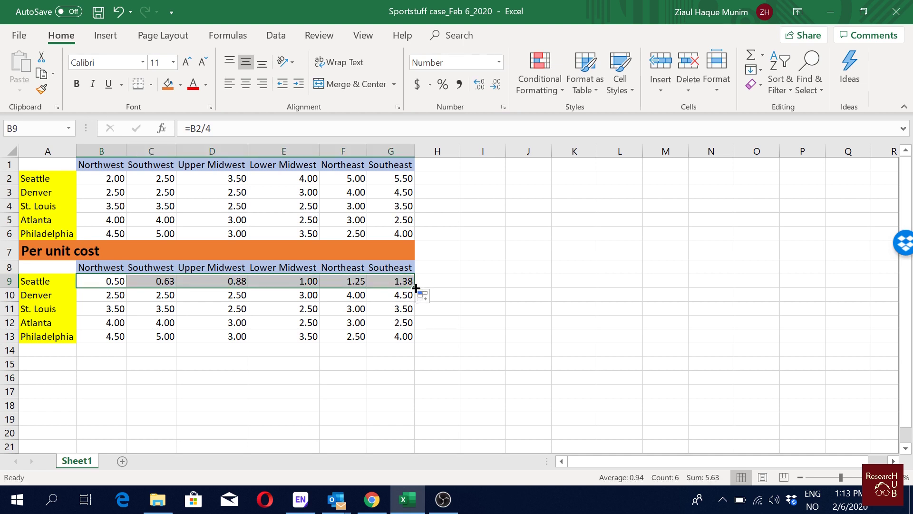
{"action": "left_click_drag", "start_coordinate": [415, 287], "coordinate": [424, 350]}
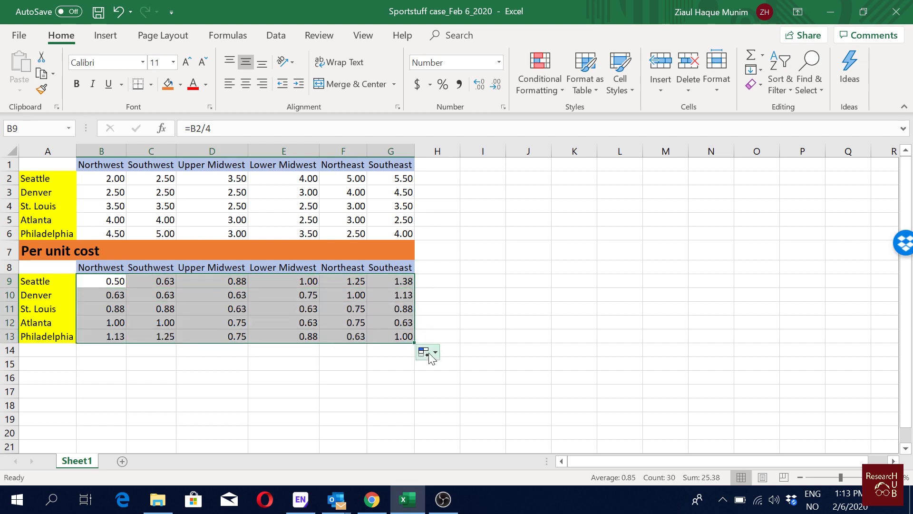
{"action": "left_click", "coordinate": [374, 402]}
{"action": "double_click", "coordinate": [389, 340]}
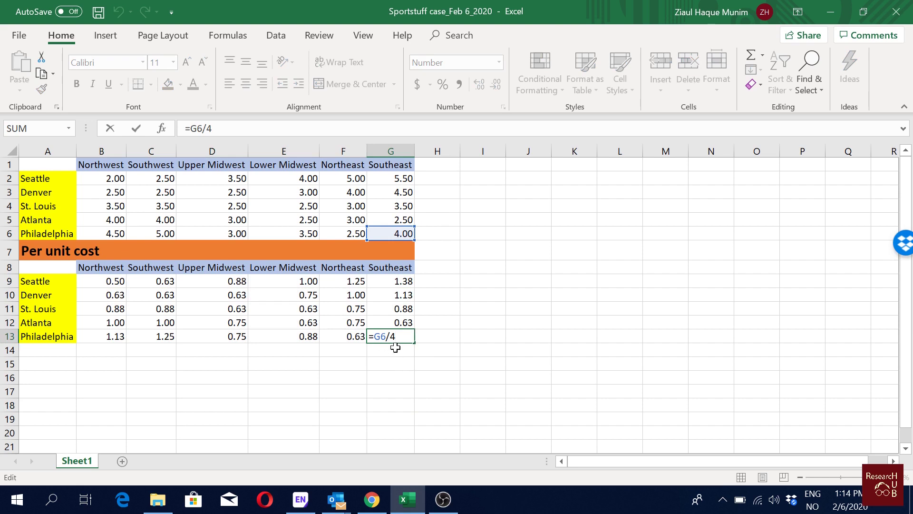
- Close the formula in G13 and save the workbook
{"action": "key", "text": "Return"}
{"action": "left_click", "coordinate": [492, 334]}
{"action": "key", "text": "ctrl+s"}
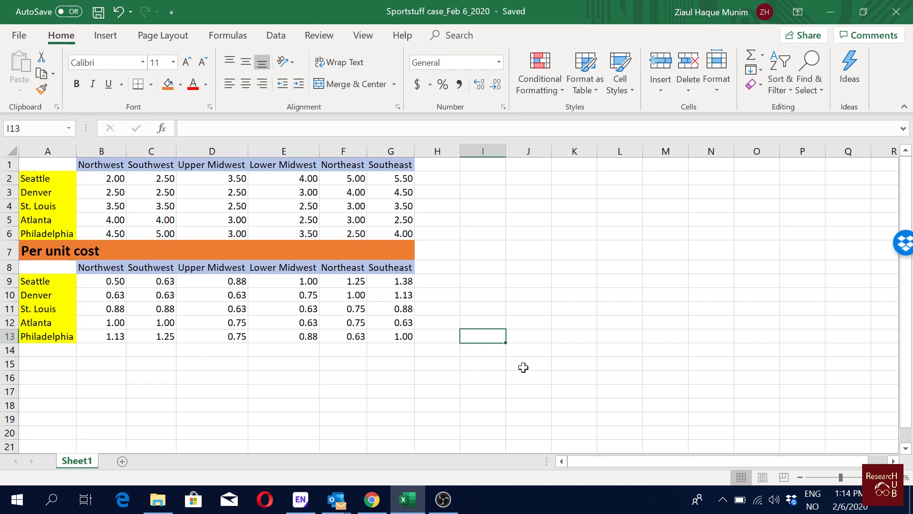
- Add the column header SmallW in H8, beside the Southeast header of the per unit cost table
{"action": "key", "text": "Up"}
{"action": "key", "text": "Up"}
{"action": "key", "text": "Up"}
{"action": "key", "text": "Up"}
{"action": "key", "text": "Up"}
{"action": "key", "text": "Left"}
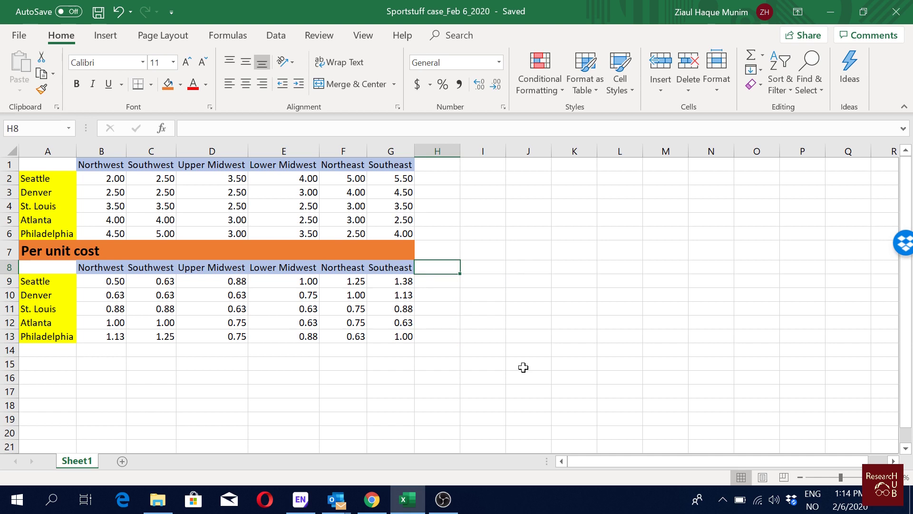
{"action": "type", "text": "Sm"}
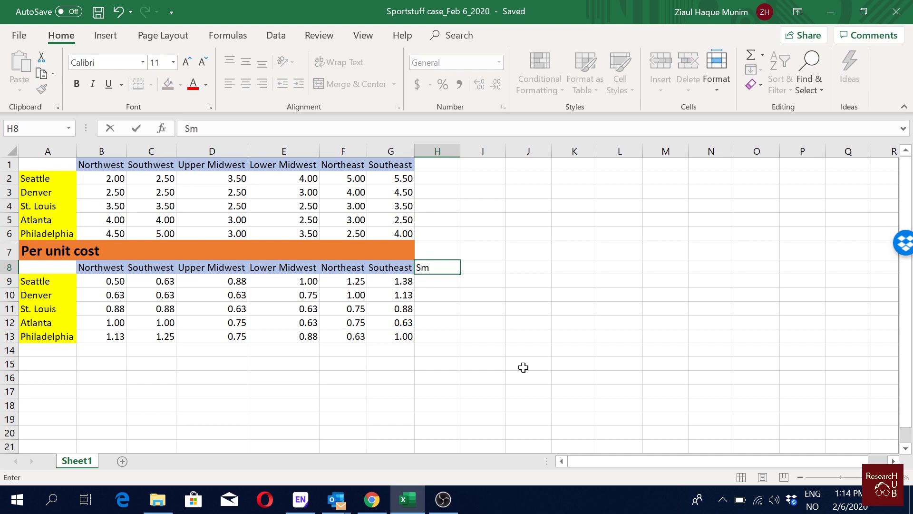
{"action": "type", "text": "allW"}
{"action": "key", "text": "Return"}
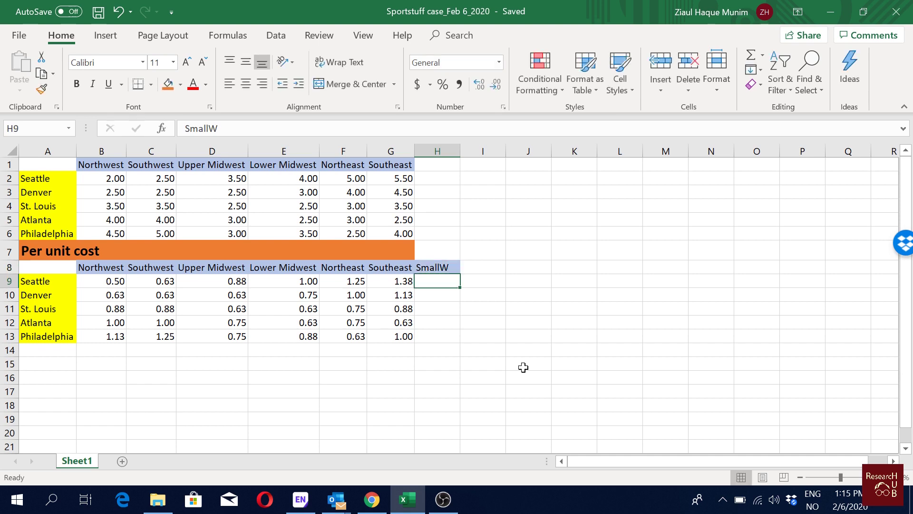
- Apply a light green fill to the SmallW header and to the header cells through K8
{"action": "key", "text": "Up"}
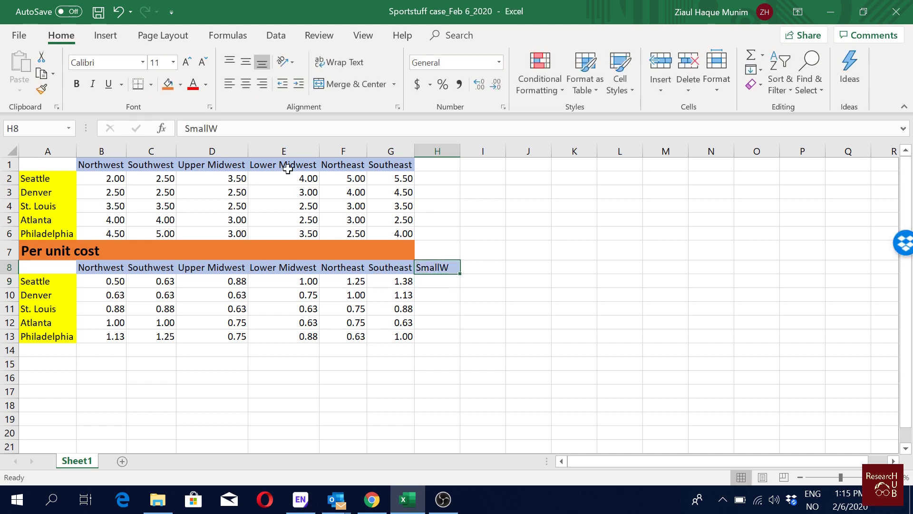
{"action": "left_click", "coordinate": [180, 85]}
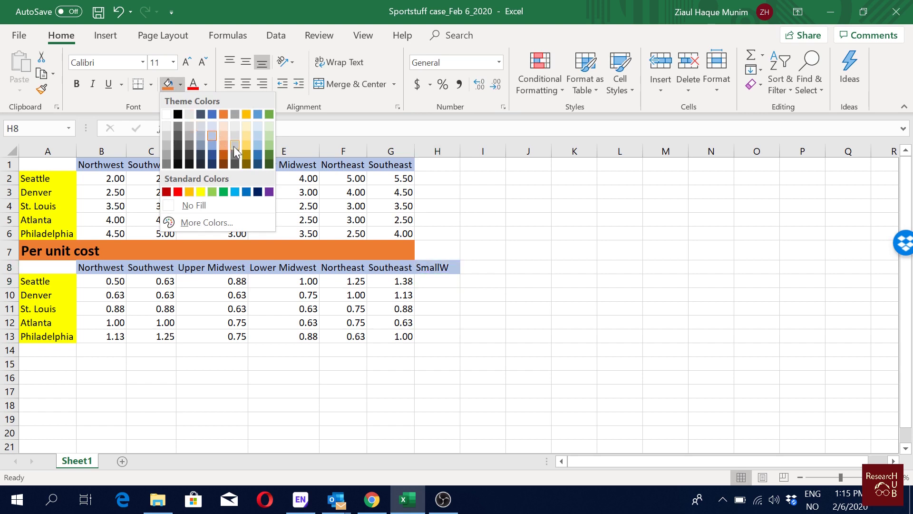
{"action": "left_click", "coordinate": [268, 145]}
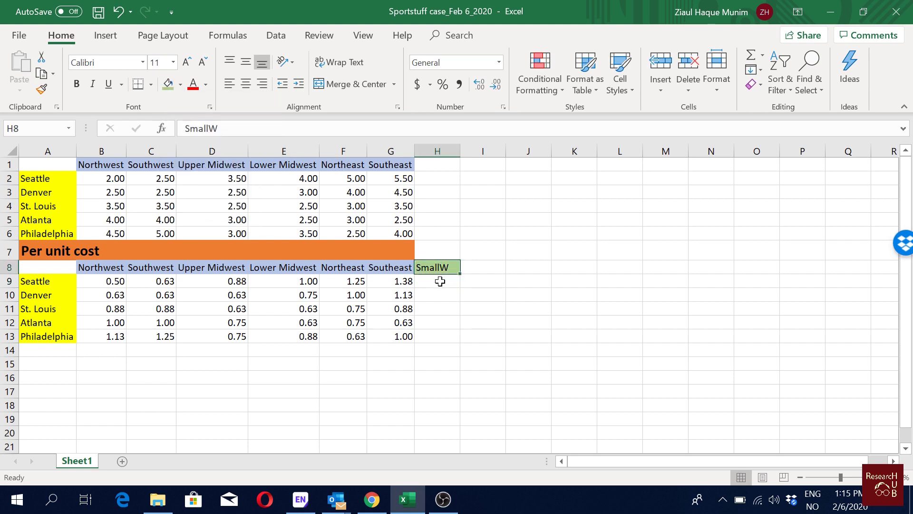
{"action": "left_click_drag", "start_coordinate": [444, 267], "coordinate": [565, 265]}
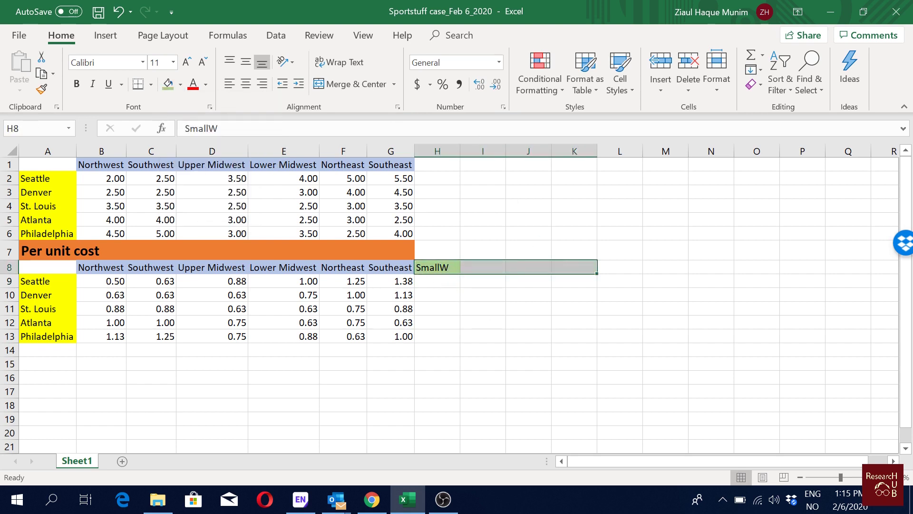
{"action": "left_click", "coordinate": [169, 84]}
{"action": "left_click", "coordinate": [584, 363]}
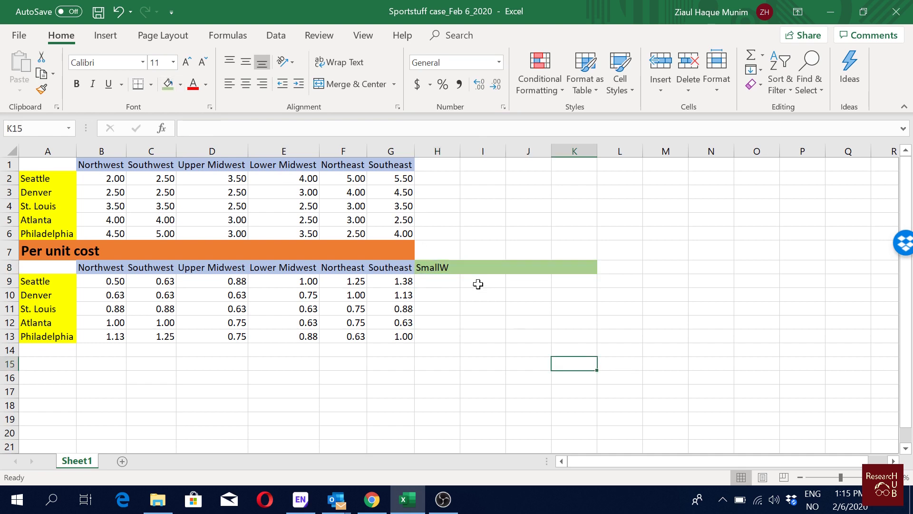
- Enter the SmallW values 300000, 250000, 220000, 220000 and 240000 for the five cities in H9:H13
{"action": "left_click", "coordinate": [445, 281]}
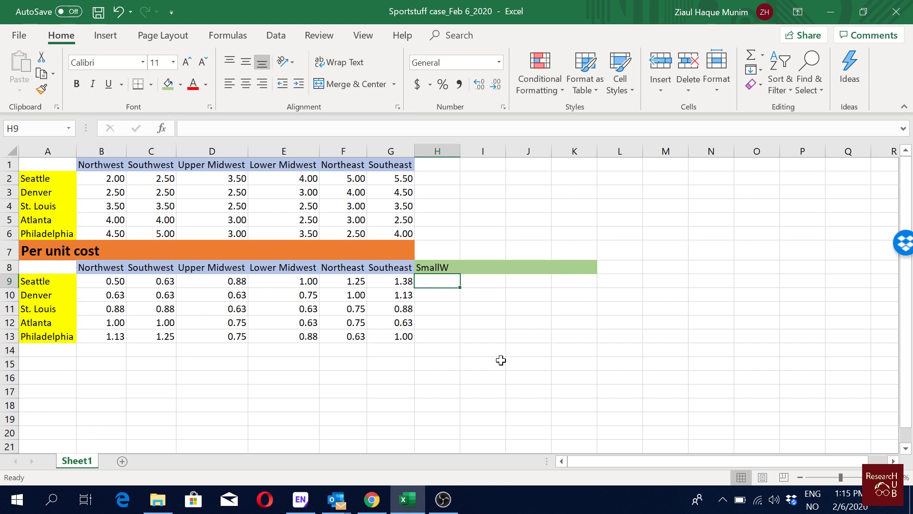
{"action": "type", "text": "3"}
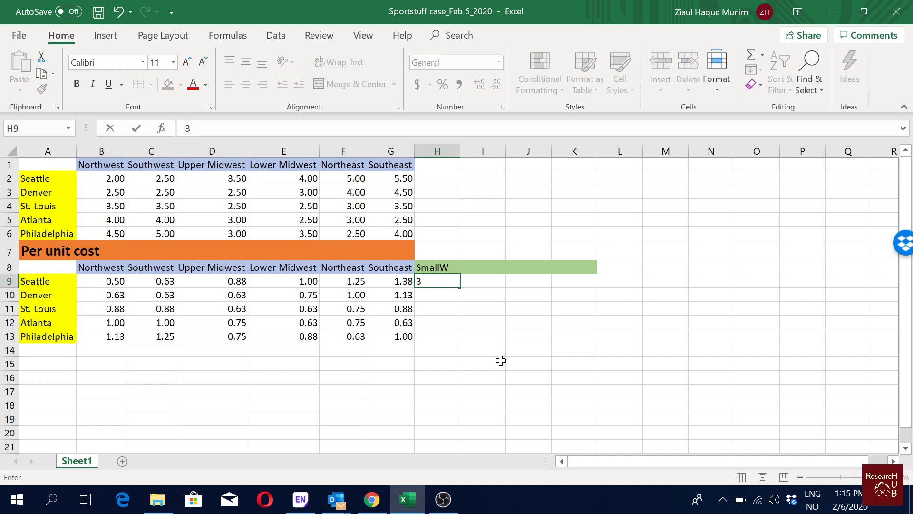
{"action": "type", "text": "00000"}
{"action": "key", "text": "Return"}
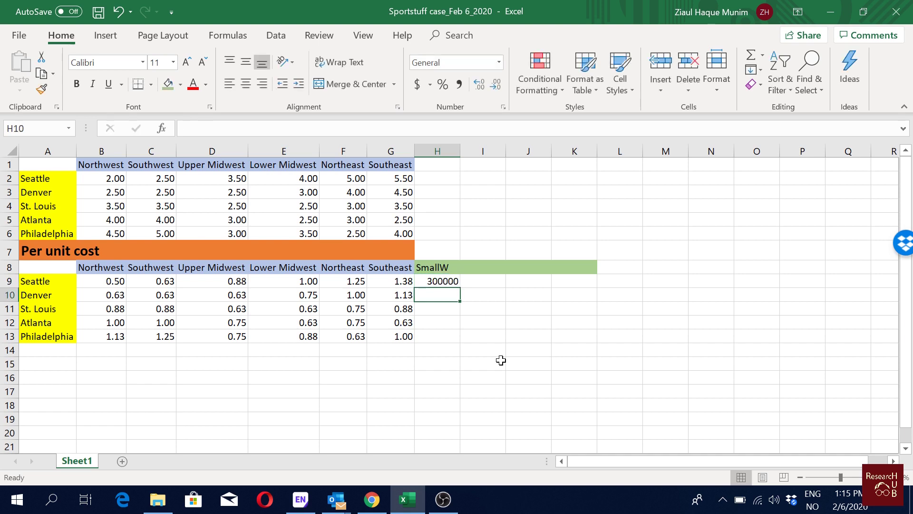
{"action": "left_click", "coordinate": [442, 283]}
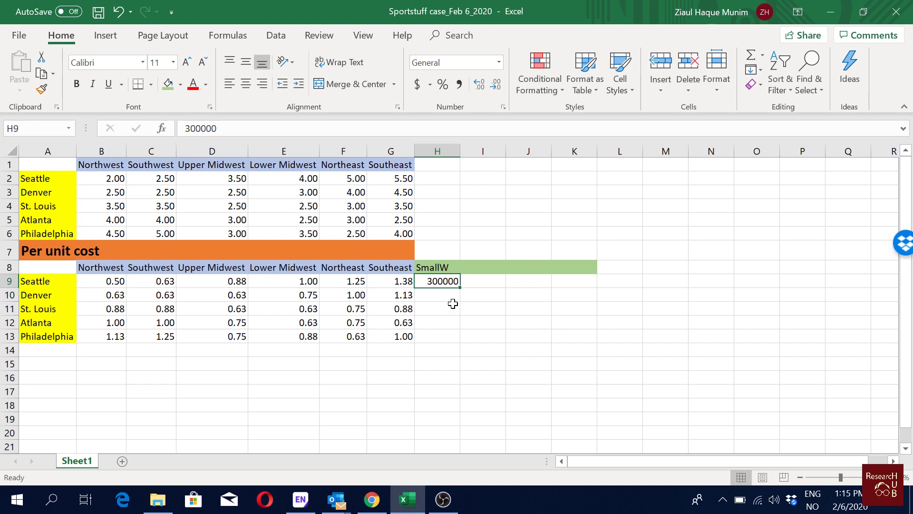
{"action": "key", "text": "Down"}
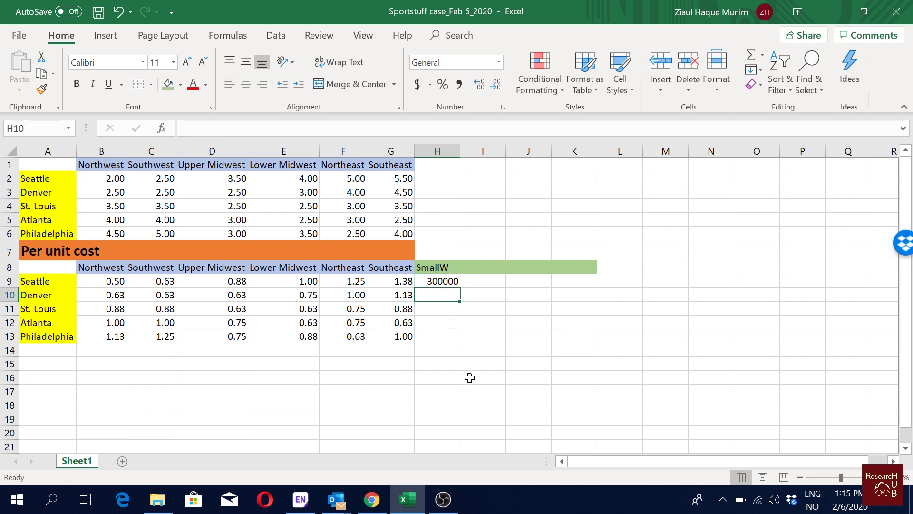
{"action": "type", "text": "25"}
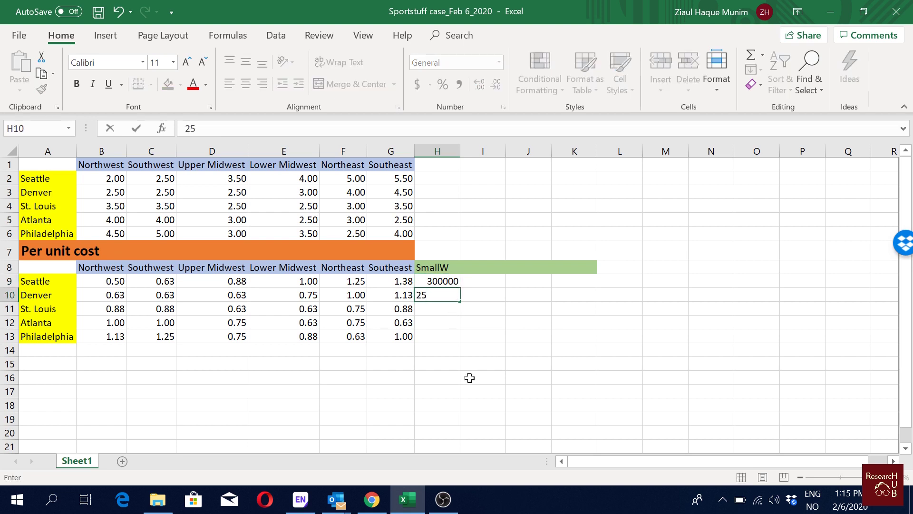
{"action": "type", "text": "0000"}
{"action": "key", "text": "Return"}
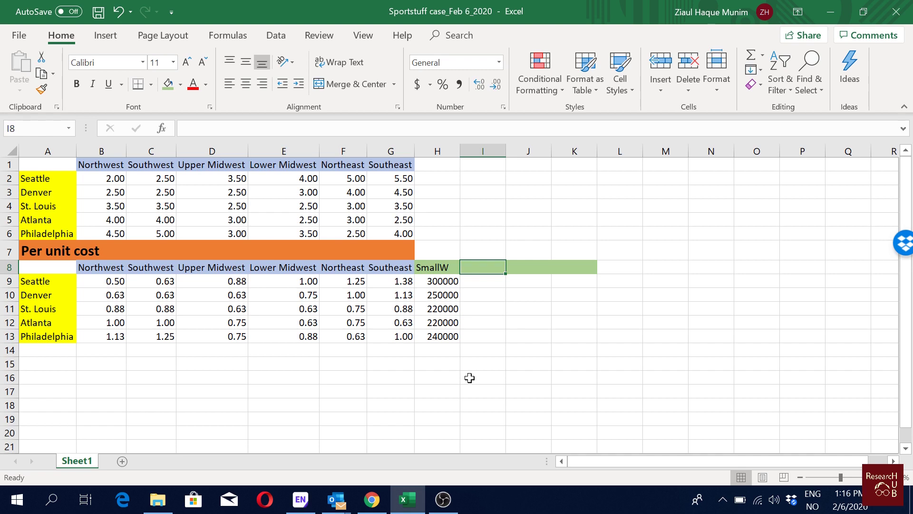
- Add the header SmallWcap in I8 and widen column I to fit it
{"action": "type", "text": "Sma"}
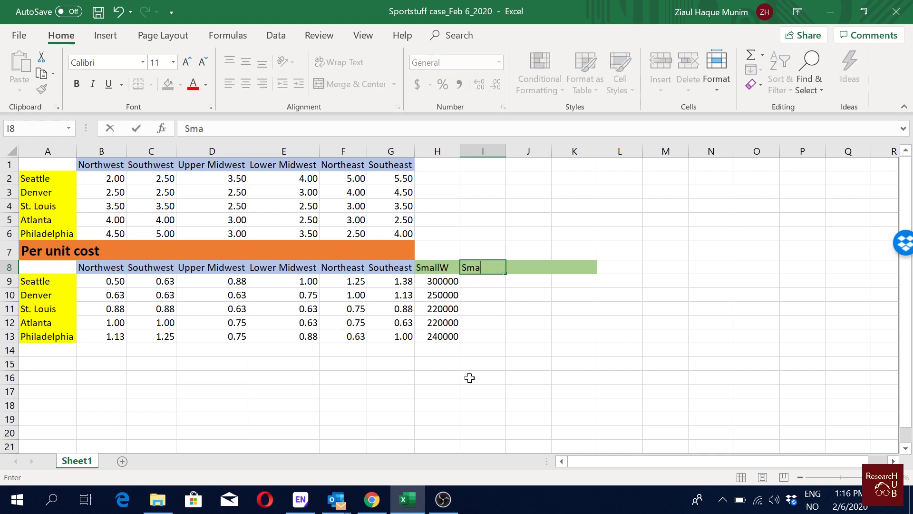
{"action": "type", "text": "llWcap"}
{"action": "key", "text": "Return"}
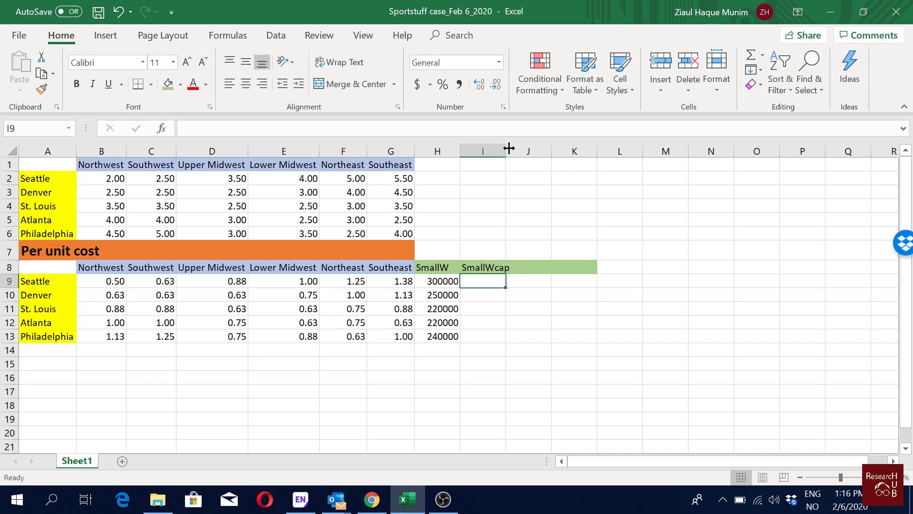
{"action": "left_click_drag", "start_coordinate": [507, 150], "coordinate": [511, 149]}
- Add the headers LargeW in J8 and LargeWcap in K8
{"action": "left_click", "coordinate": [533, 265]}
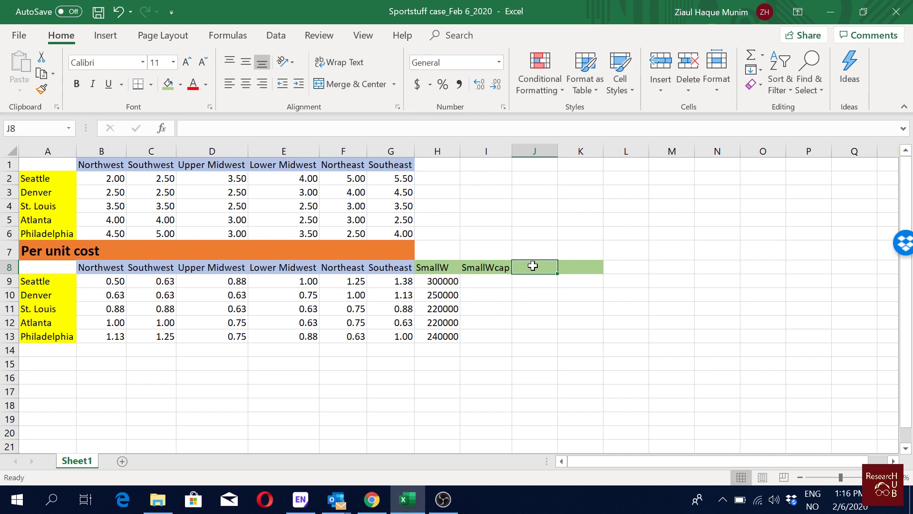
{"action": "type", "text": "Large"}
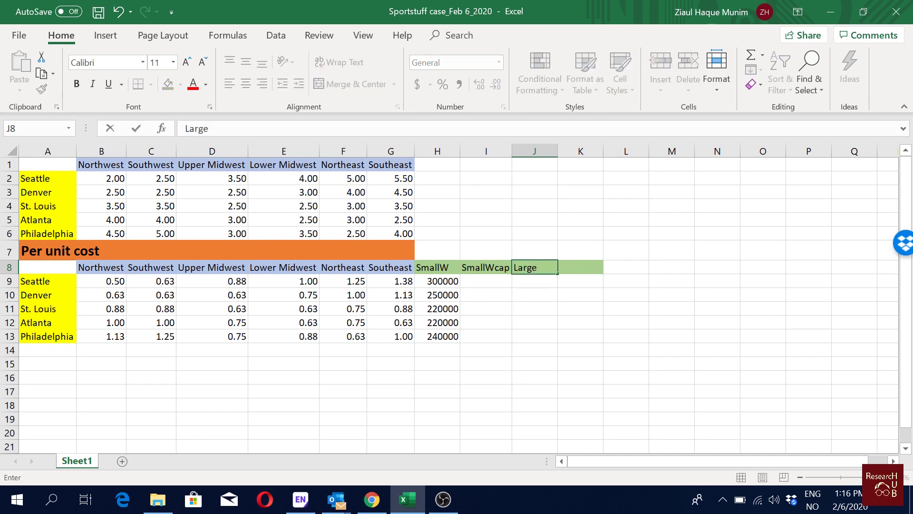
{"action": "type", "text": "W"}
{"action": "key", "text": "Tab"}
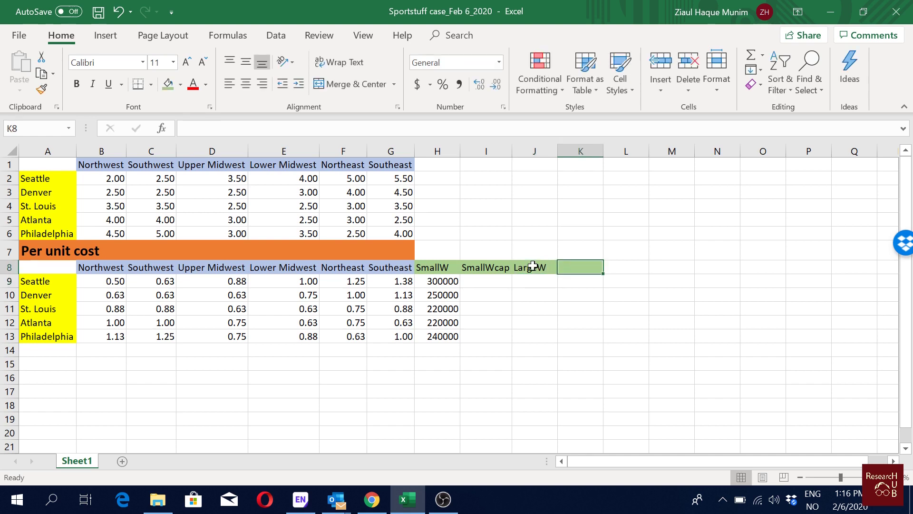
{"action": "type", "text": "Large"}
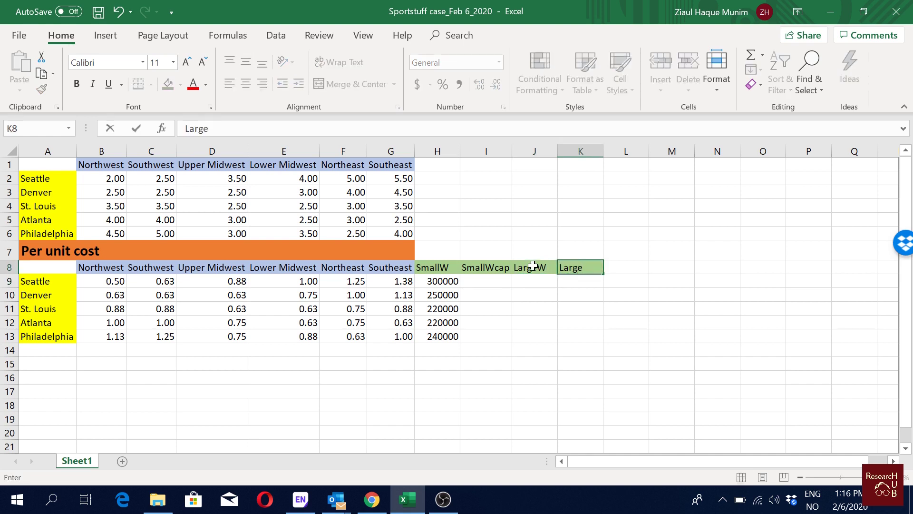
{"action": "type", "text": "Wcap"}
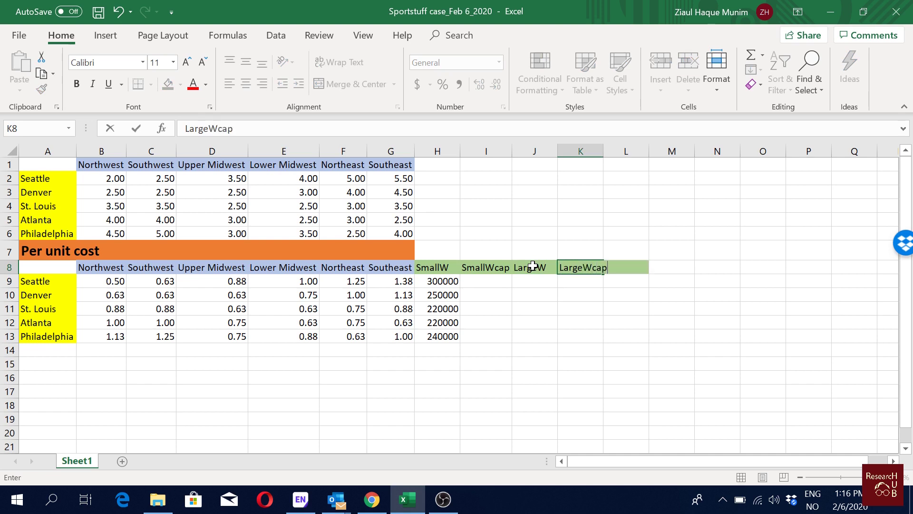
{"action": "key", "text": "Return"}
- Enter the LargeW values 500000, 420000, 375000, 375000 and 400000 for the five cities in J9:J13
{"action": "key", "text": "Left"}
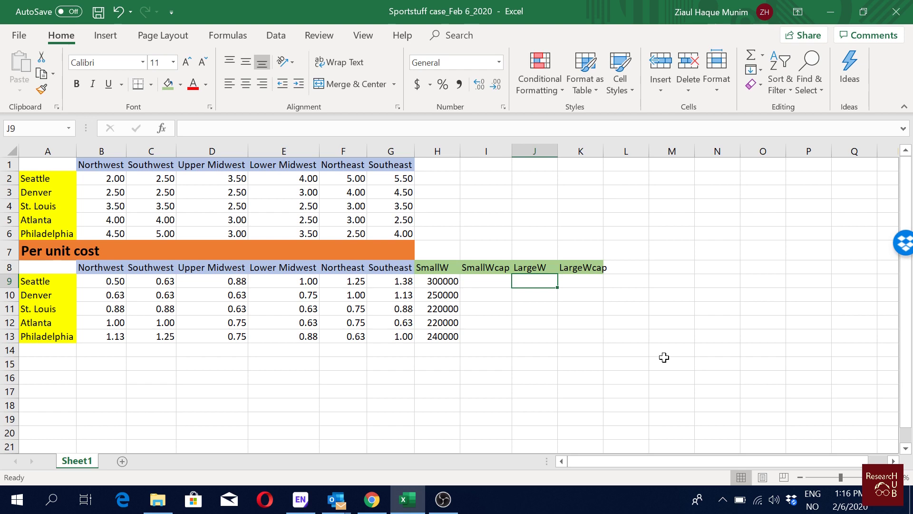
{"action": "key", "text": "Down"}
{"action": "key", "text": "Up"}
{"action": "key", "text": "Up"}
{"action": "key", "text": "Down"}
{"action": "key", "text": "Down"}
{"action": "key", "text": "Up"}
{"action": "type", "text": "500"}
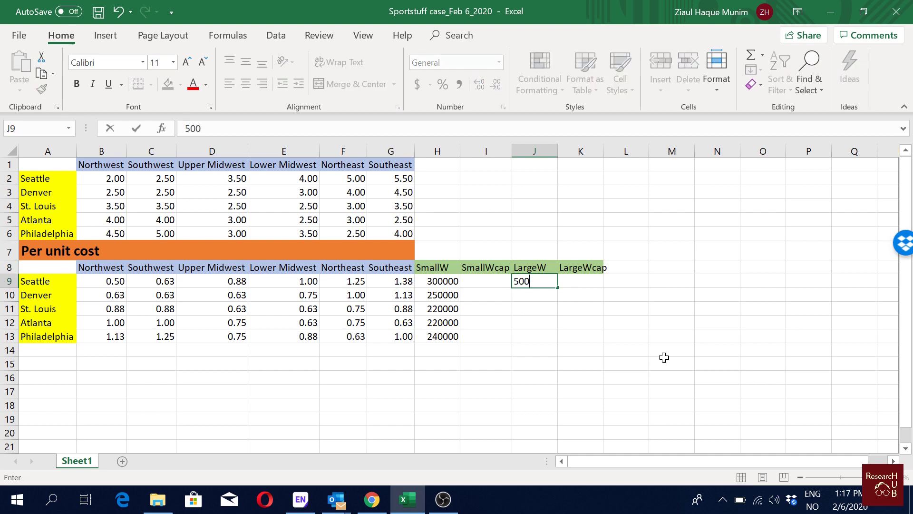
{"action": "type", "text": "000"}
{"action": "key", "text": "Return"}
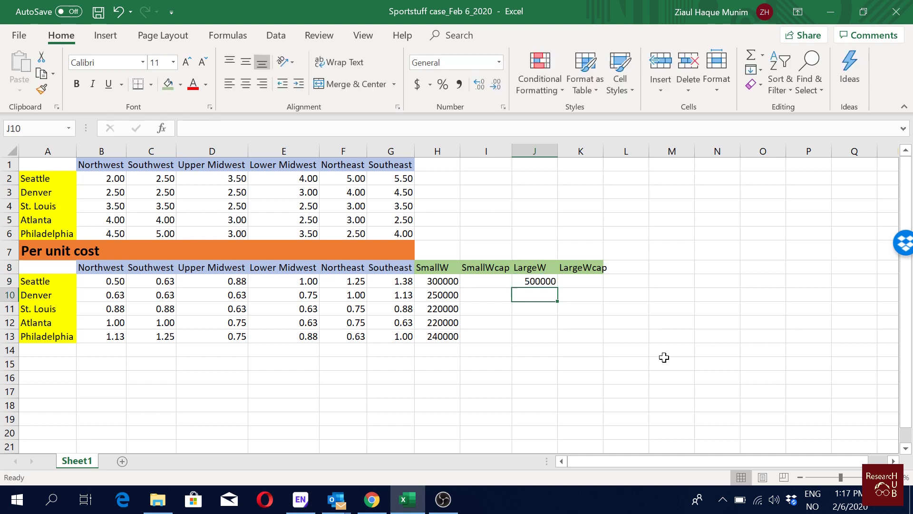
- Widen column K to fit the LargeWcap header and save the workbook
{"action": "left_click_drag", "start_coordinate": [605, 151], "coordinate": [611, 151]}
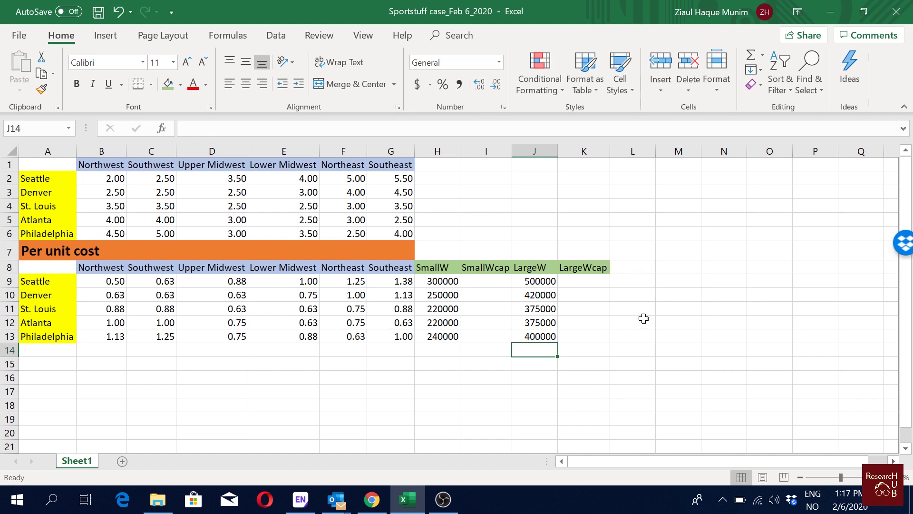
{"action": "left_click", "coordinate": [643, 320]}
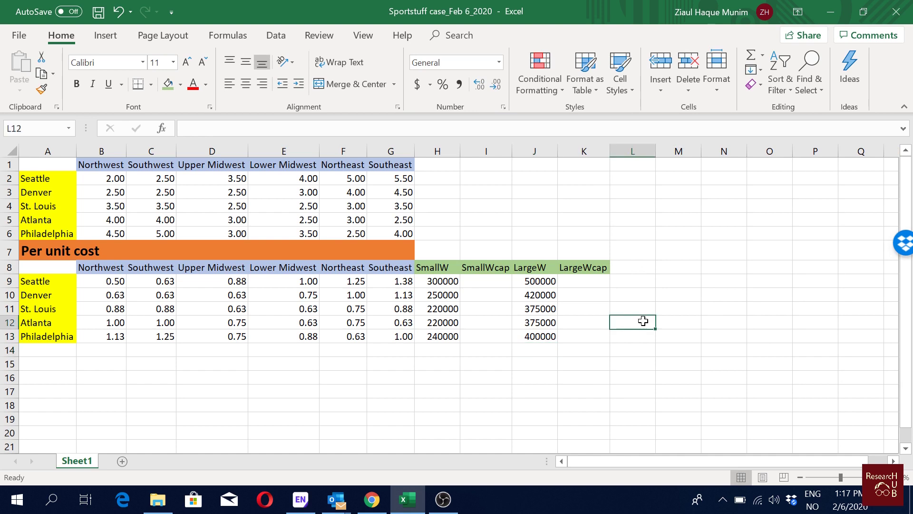
{"action": "key", "text": "ctrl+s"}
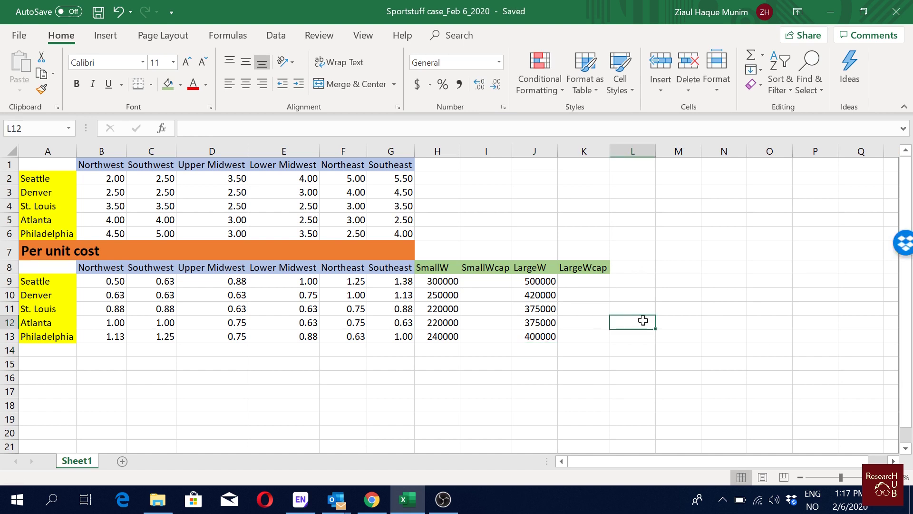
- Enter the SmallWcap value 2000000 for Seattle in I9 and fill it down to Philadelphia in I13
{"action": "key", "text": "Left"}
{"action": "key", "text": "Left"}
{"action": "key", "text": "Left"}
{"action": "key", "text": "Up"}
{"action": "key", "text": "Up"}
{"action": "key", "text": "Up"}
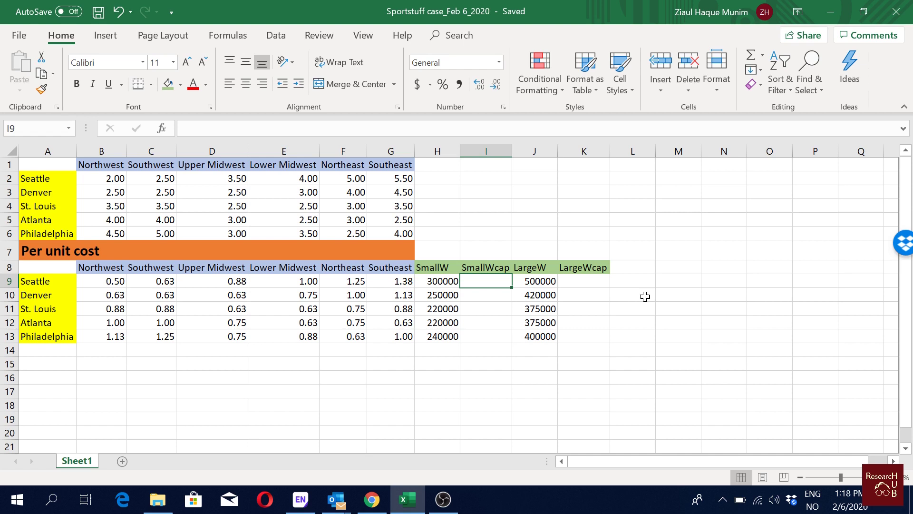
{"action": "type", "text": "2"}
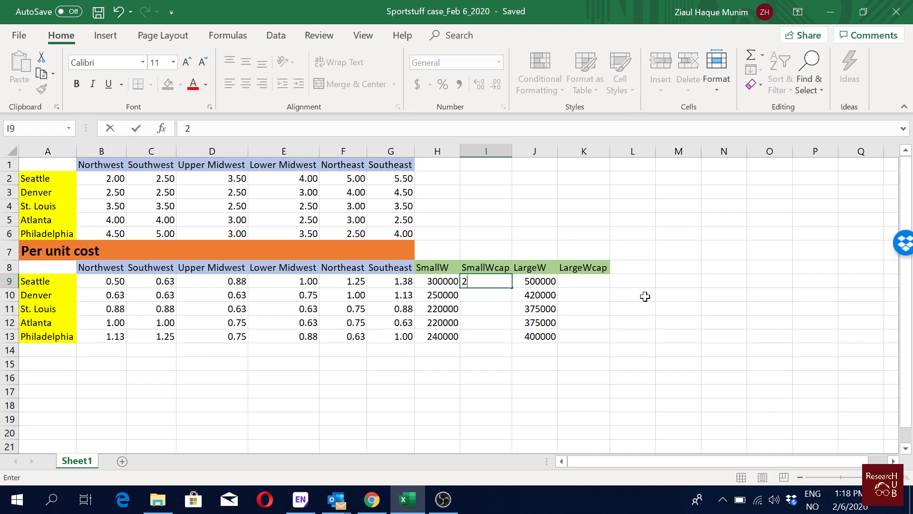
{"action": "type", "text": "000000"}
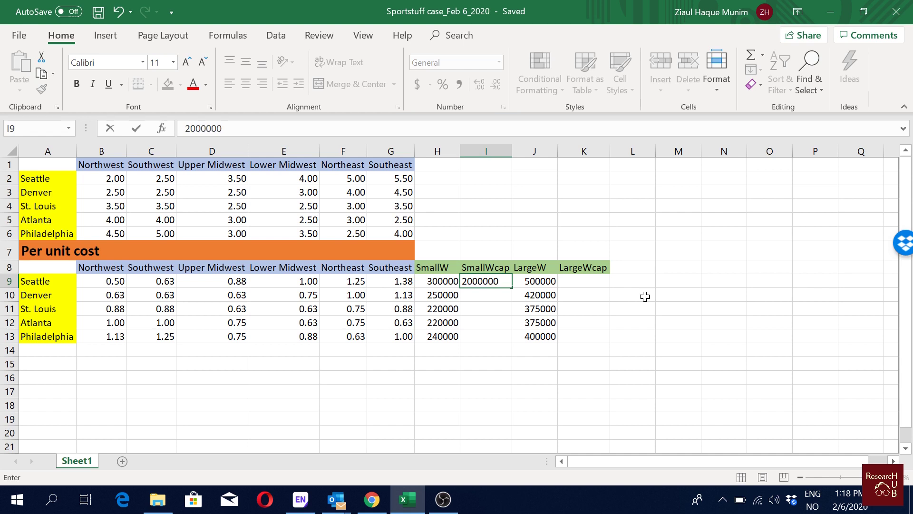
{"action": "key", "text": "Return"}
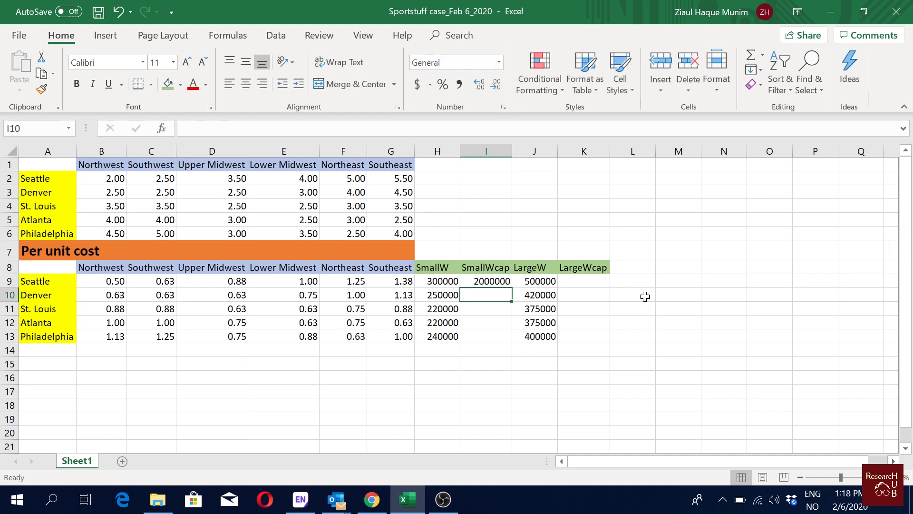
{"action": "left_click", "coordinate": [504, 282]}
{"action": "left_click_drag", "start_coordinate": [512, 288], "coordinate": [514, 338]}
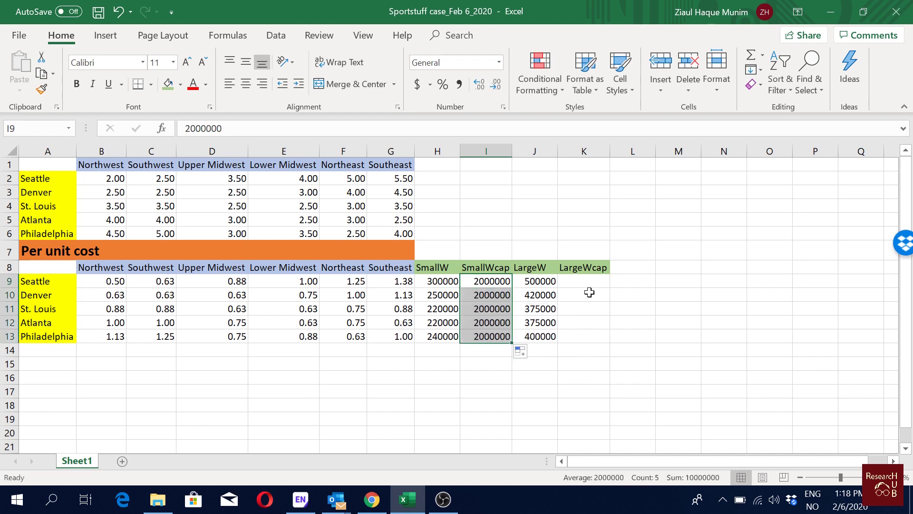
- Enter the LargeWcap value 4000000 for Seattle in K9 and fill it down to Philadelphia in K13
{"action": "left_click", "coordinate": [591, 281]}
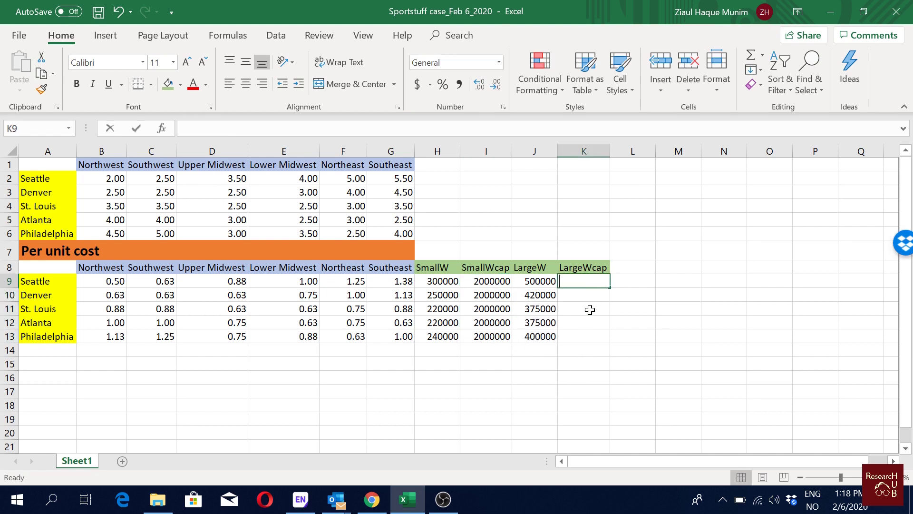
{"action": "type", "text": "4000000"}
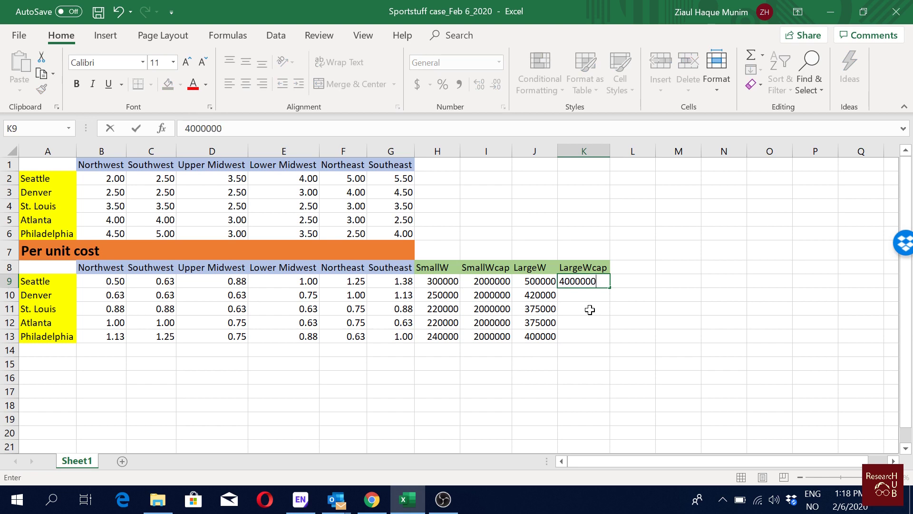
{"action": "key", "text": "Return"}
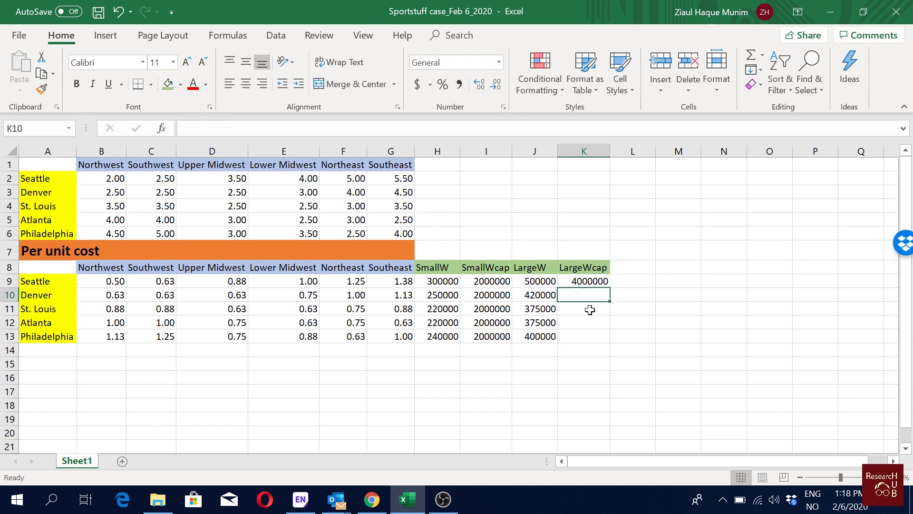
{"action": "left_click", "coordinate": [595, 282]}
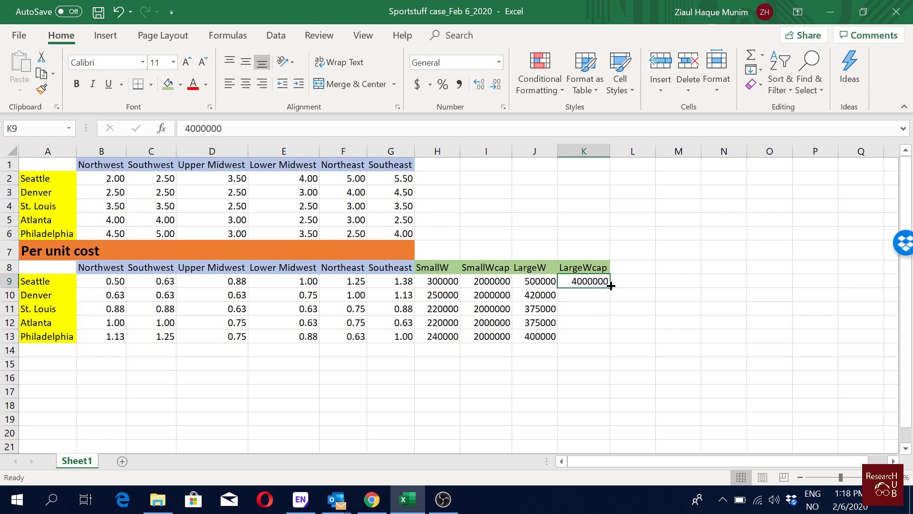
{"action": "left_click_drag", "start_coordinate": [611, 287], "coordinate": [610, 342]}
{"action": "left_click", "coordinate": [353, 376]}
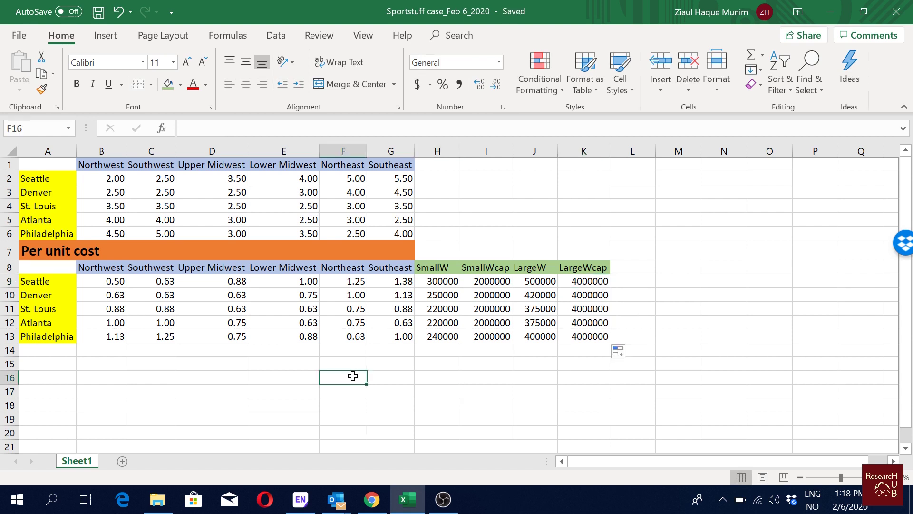
{"action": "left_click", "coordinate": [330, 416]}
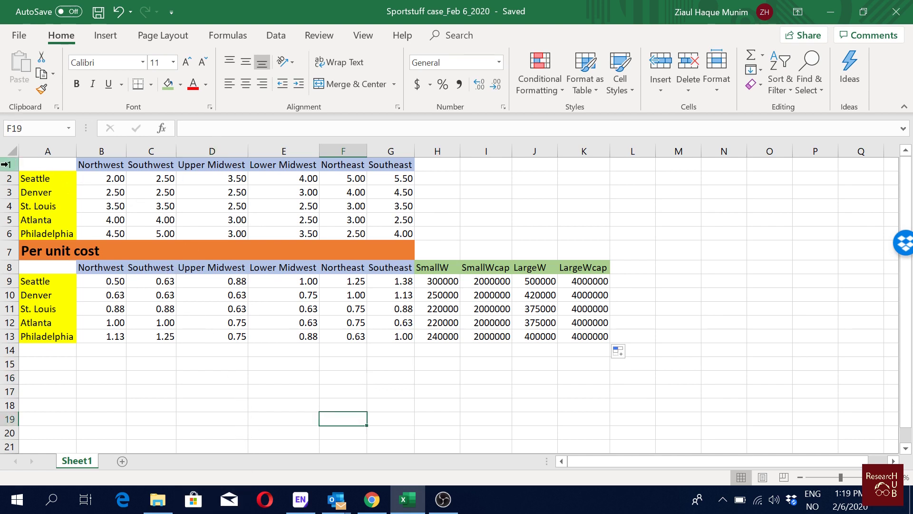
- Hide rows 1 to 6 containing the original city-by-region cost table
{"action": "left_click_drag", "start_coordinate": [8, 164], "coordinate": [8, 234]}
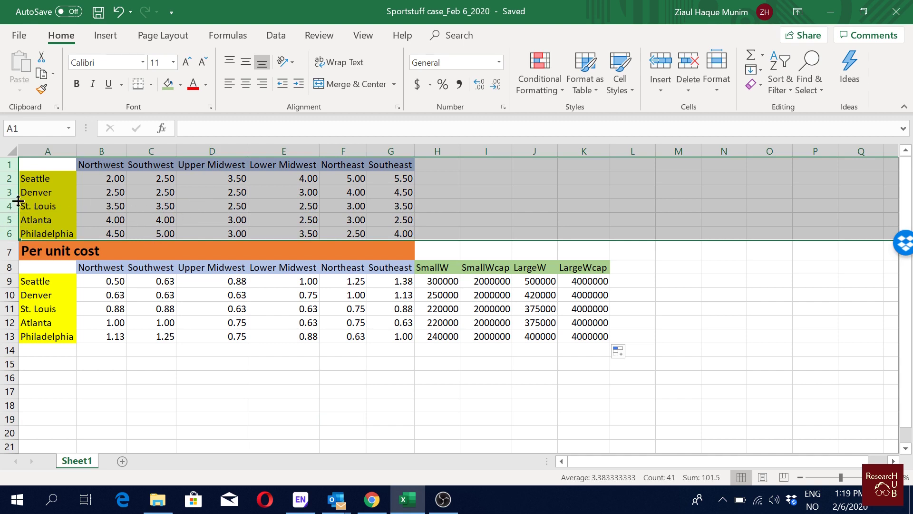
{"action": "right_click", "coordinate": [3, 192]}
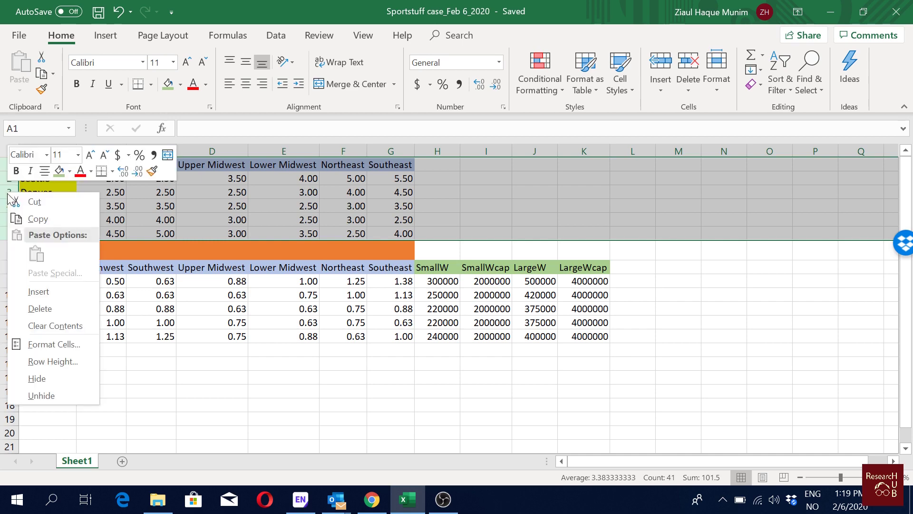
{"action": "left_click", "coordinate": [82, 378]}
{"action": "left_click", "coordinate": [286, 322]}
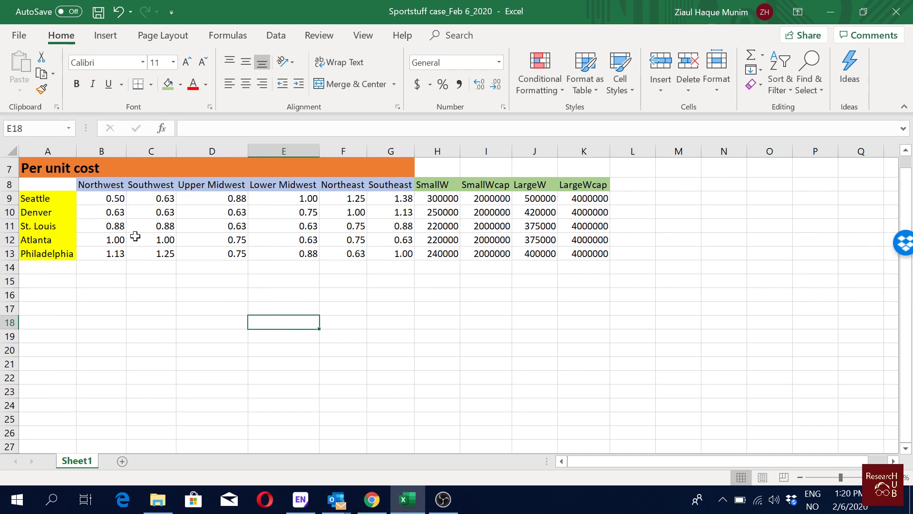
- Copy the Per unit cost block in rows 7 to 13 and paste it directly below, starting at A14
{"action": "left_click", "coordinate": [70, 170]}
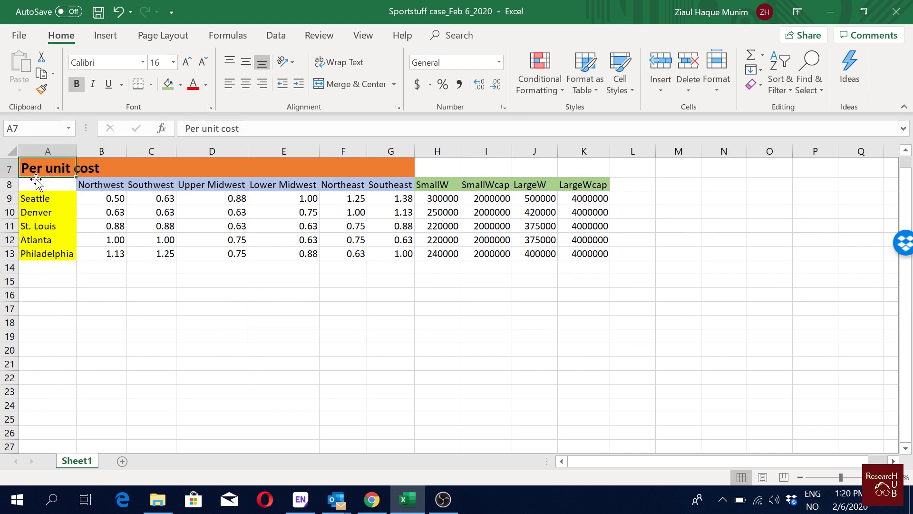
{"action": "left_click_drag", "start_coordinate": [9, 169], "coordinate": [9, 254]}
{"action": "key", "text": "ctrl+c"}
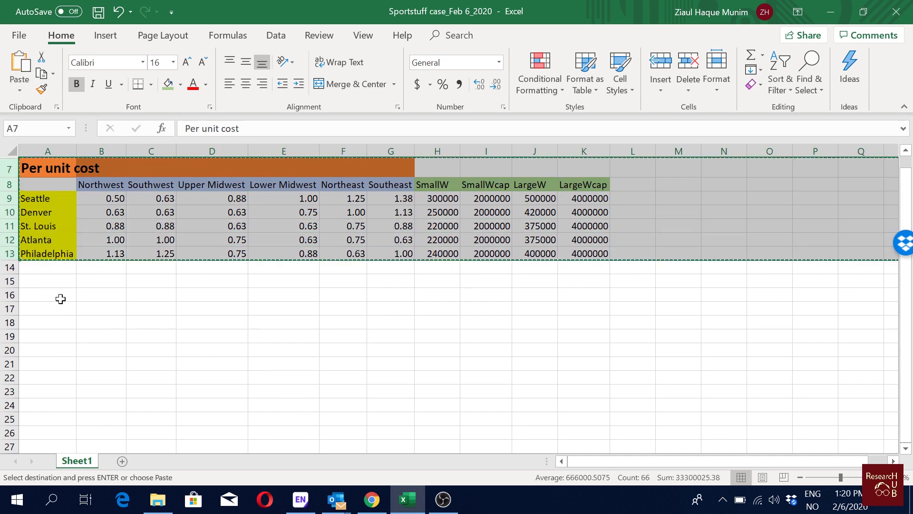
{"action": "left_click", "coordinate": [46, 268]}
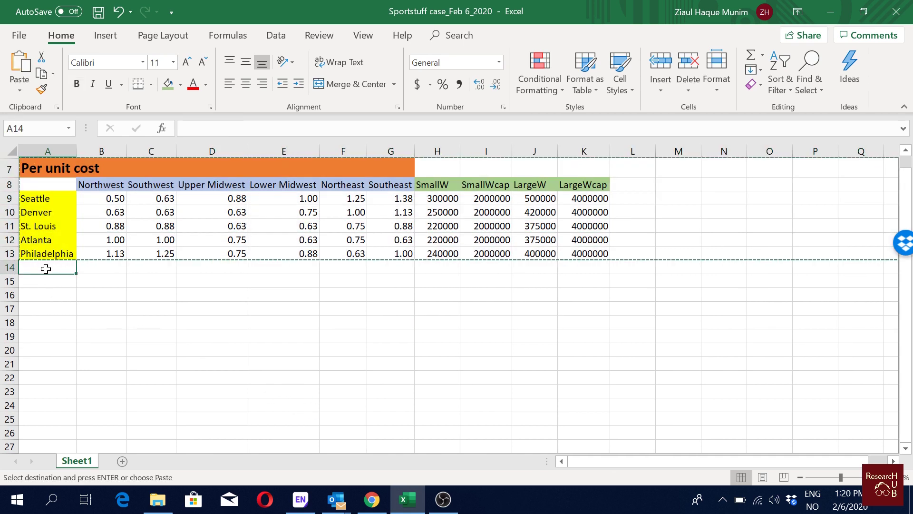
{"action": "key", "text": "ctrl+v"}
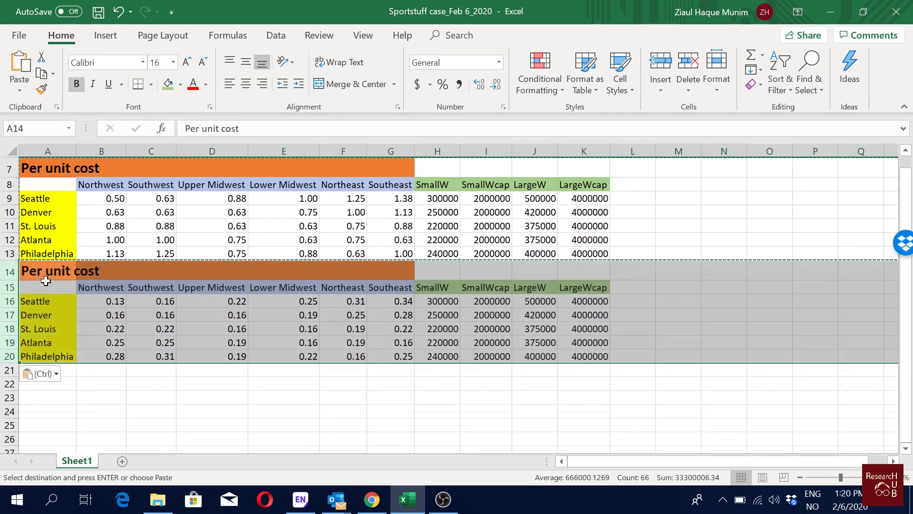
{"action": "left_click_drag", "start_coordinate": [295, 417], "coordinate": [295, 421]}
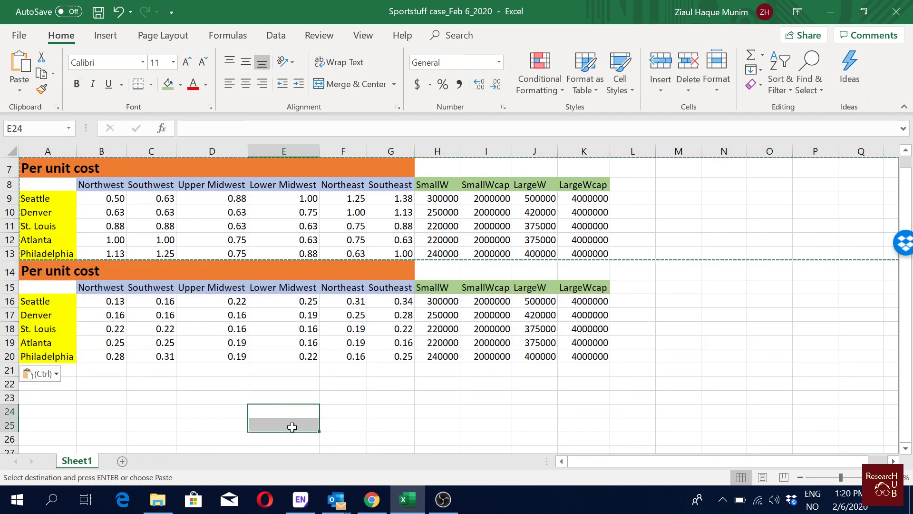
{"action": "key", "text": "Escape"}
- Change the title of the copied block in A14 to "Decision variables"
{"action": "left_click", "coordinate": [56, 273]}
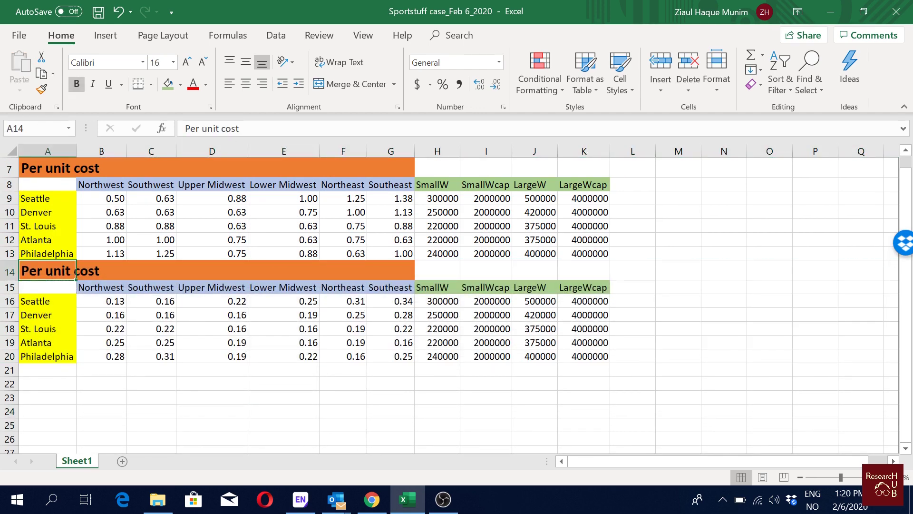
{"action": "left_click_drag", "start_coordinate": [239, 129], "coordinate": [184, 129]}
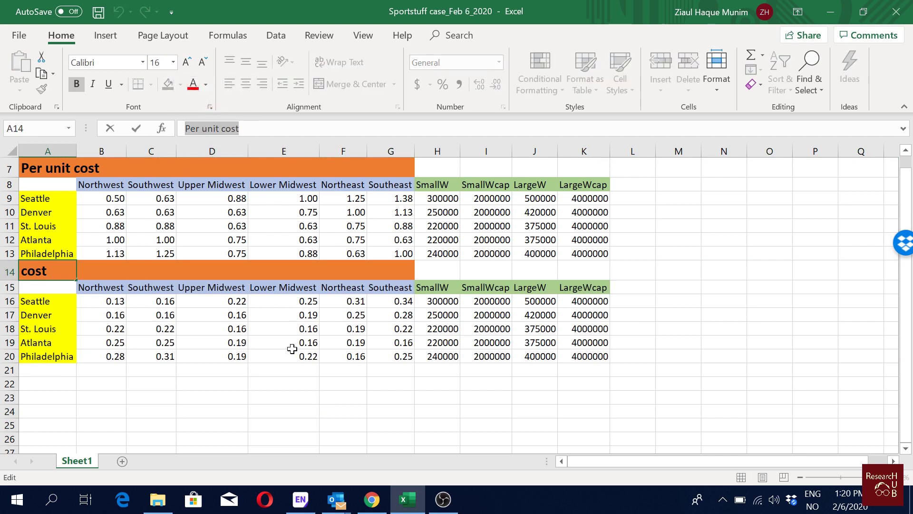
{"action": "type", "text": "Decision "}
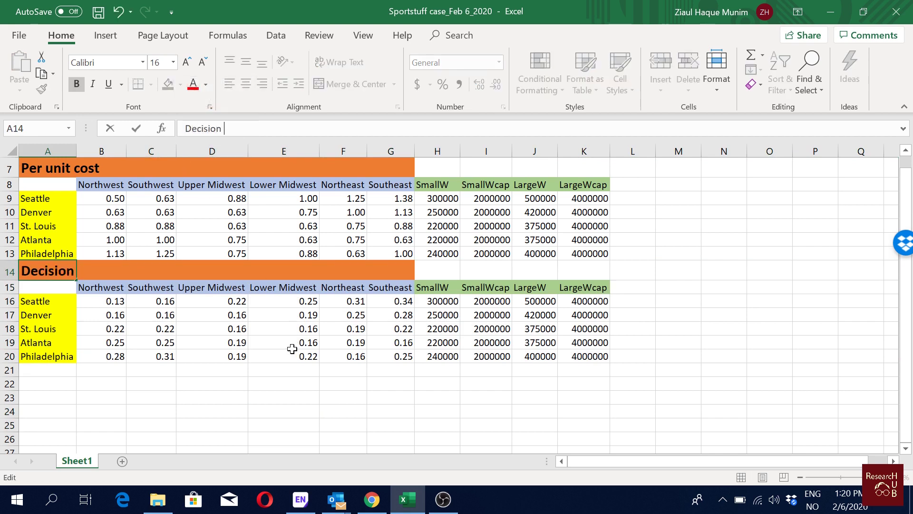
{"action": "type", "text": "variables"}
{"action": "key", "text": "Return"}
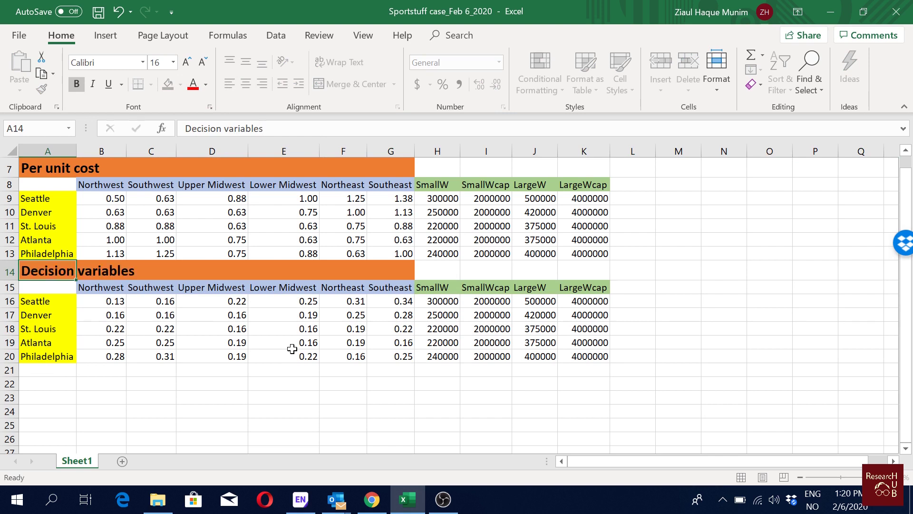
{"action": "key", "text": "Right"}
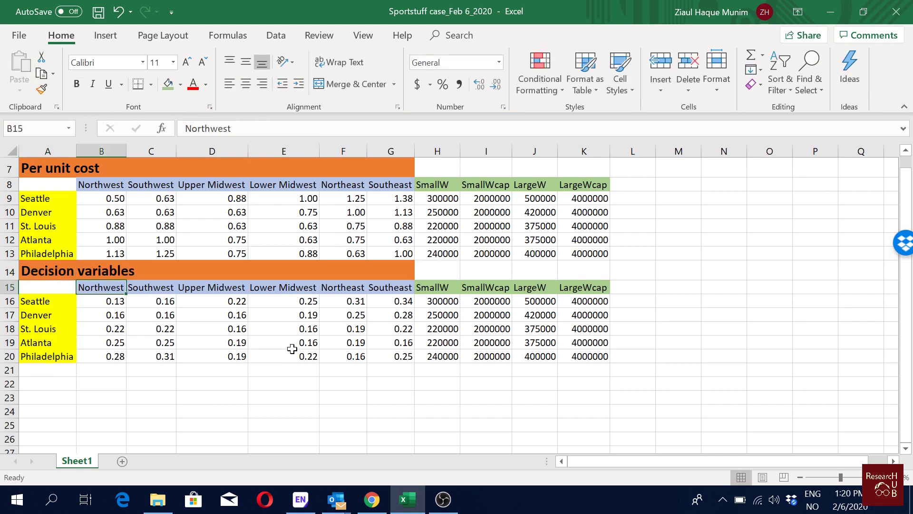
{"action": "key", "text": "Down"}
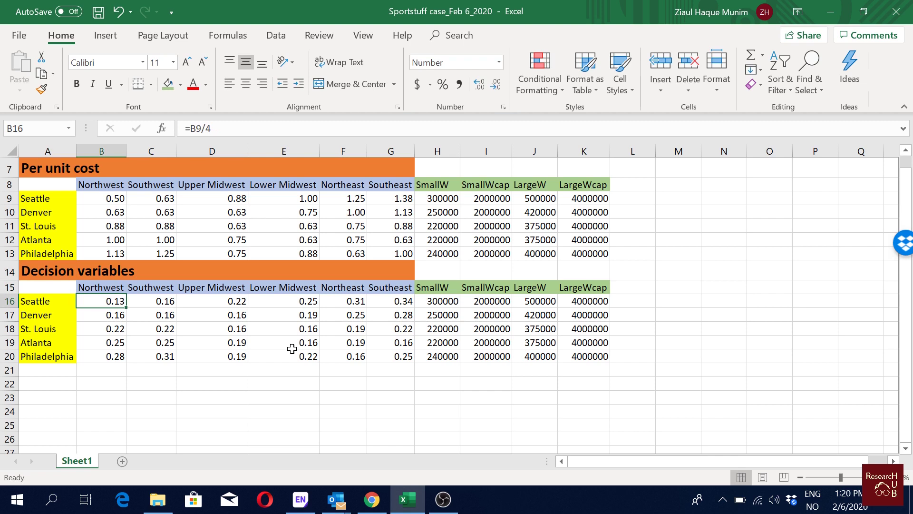
{"action": "key", "text": "shift+Down"}
{"action": "key", "text": "shift+Down"}
{"action": "key", "text": "shift+Down"}
{"action": "key", "text": "shift+Down"}
{"action": "key", "text": "shift+Right"}
{"action": "key", "text": "shift+Right"}
{"action": "key", "text": "shift+Right"}
{"action": "key", "text": "shift+Right"}
{"action": "key", "text": "shift+Right"}
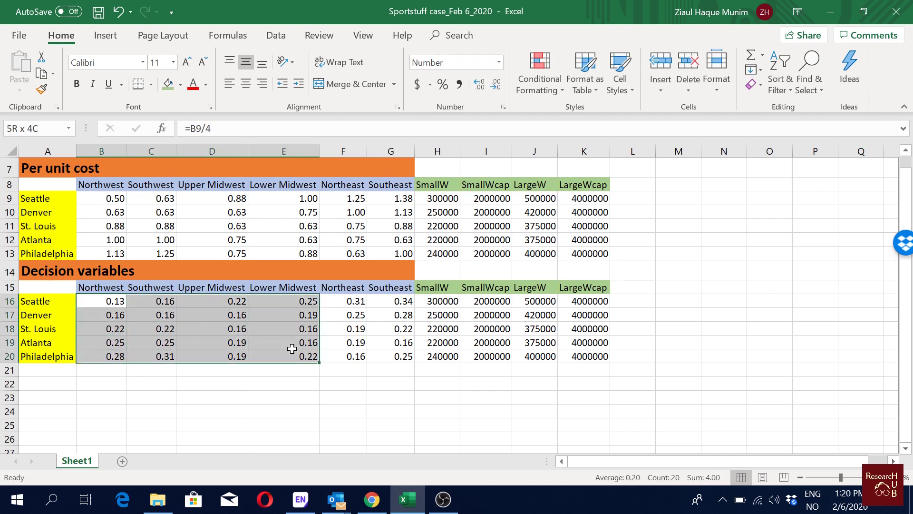
{"action": "key", "text": "F2"}
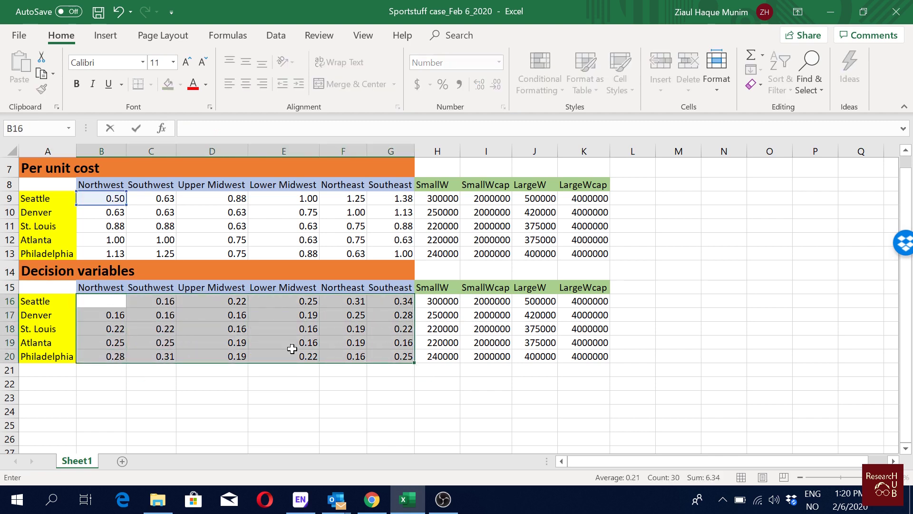
{"action": "key", "text": "ctrl+Return"}
{"action": "key", "text": "Right"}
{"action": "key", "text": "Left"}
- Clear the copied city-by-region cost values in B16:G20 of the Decision variables block
{"action": "key", "text": "shift+Right"}
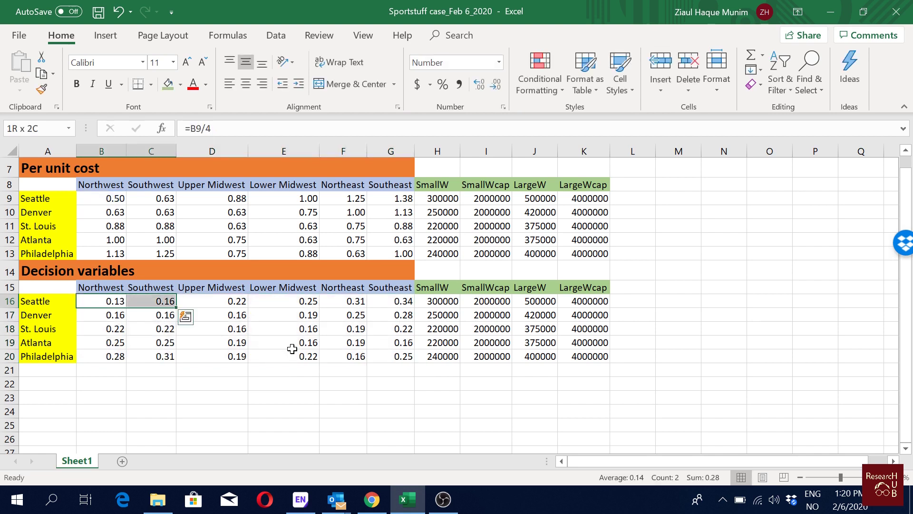
{"action": "key", "text": "shift+Right"}
{"action": "key", "text": "shift+Right"}
{"action": "key", "text": "shift+Right"}
{"action": "key", "text": "shift+Right"}
{"action": "key", "text": "shift+Right"}
{"action": "key", "text": "shift+Left"}
{"action": "key", "text": "shift+Down"}
{"action": "key", "text": "shift+Down"}
{"action": "key", "text": "shift+Down"}
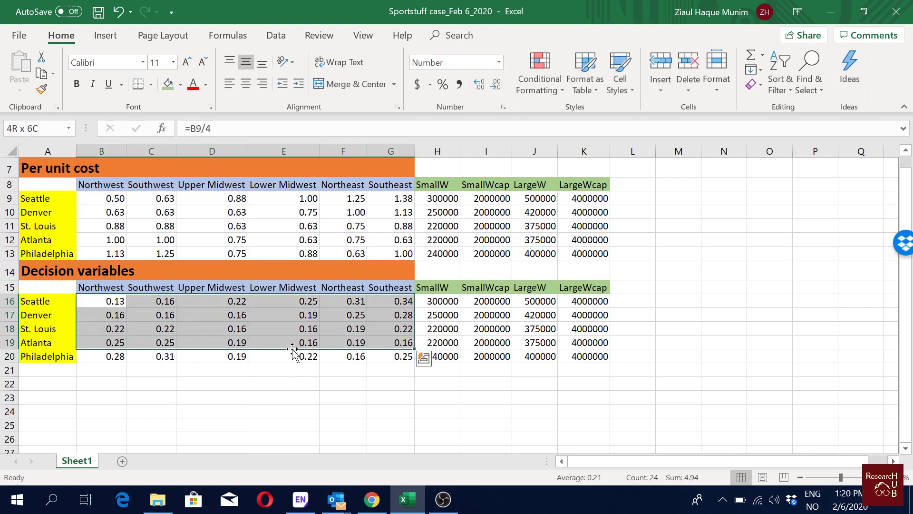
{"action": "key", "text": "shift+Down"}
{"action": "key", "text": "Delete"}
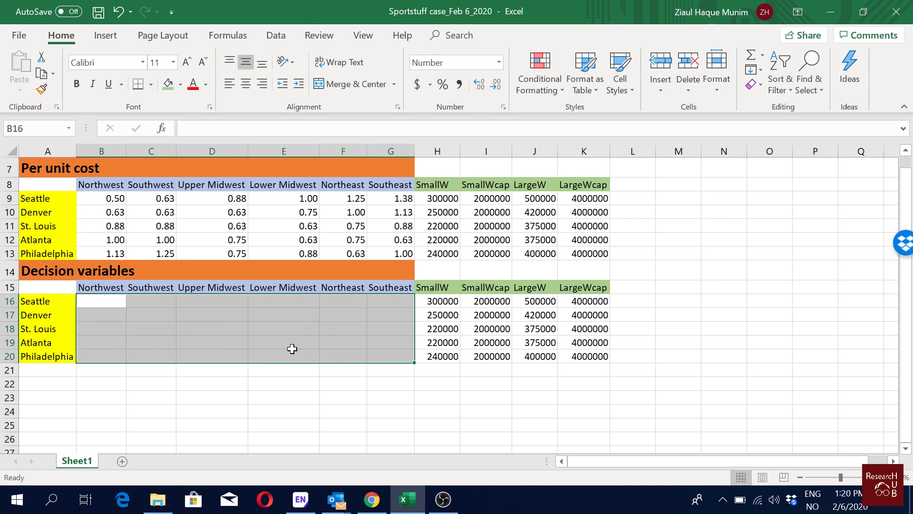
- Clear the LargeWcap header and its values in K15:K20 of the Decision variables block
{"action": "key", "text": "Right"}
{"action": "key", "text": "Right"}
{"action": "key", "text": "Right"}
{"action": "key", "text": "Right"}
{"action": "key", "text": "Right"}
{"action": "key", "text": "Right"}
{"action": "key", "text": "Right"}
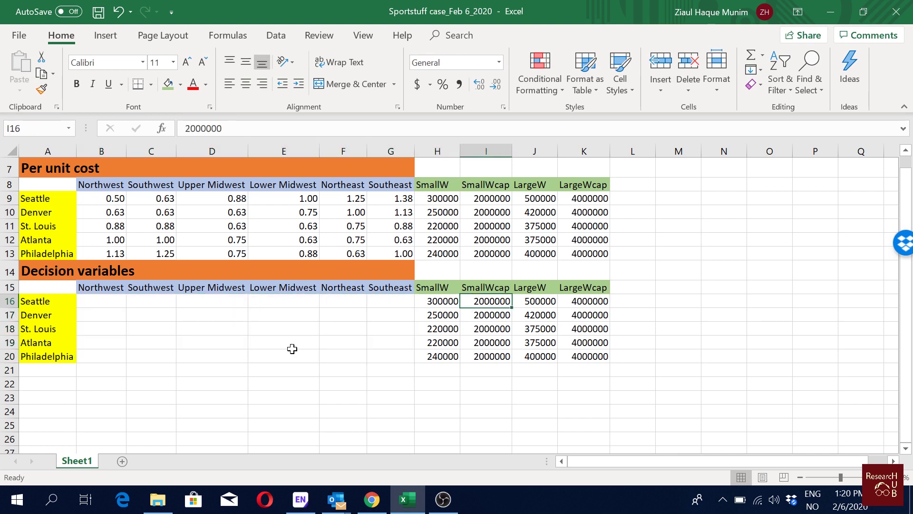
{"action": "key", "text": "Right"}
{"action": "key", "text": "Up"}
{"action": "key", "text": "Right"}
{"action": "key", "text": "shift+Down"}
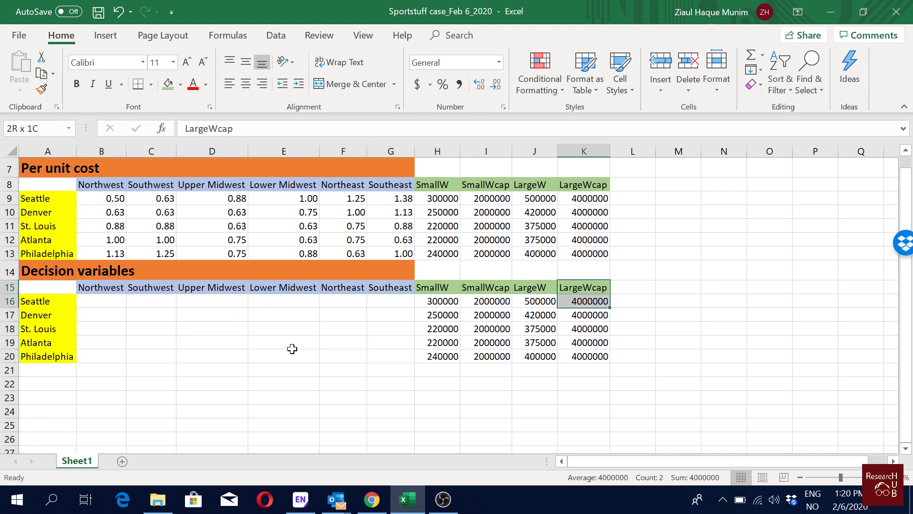
{"action": "key", "text": "shift+Down"}
{"action": "key", "text": "shift+Down"}
{"action": "key", "text": "shift+Down"}
{"action": "key", "text": "shift+Down"}
{"action": "key", "text": "Delete"}
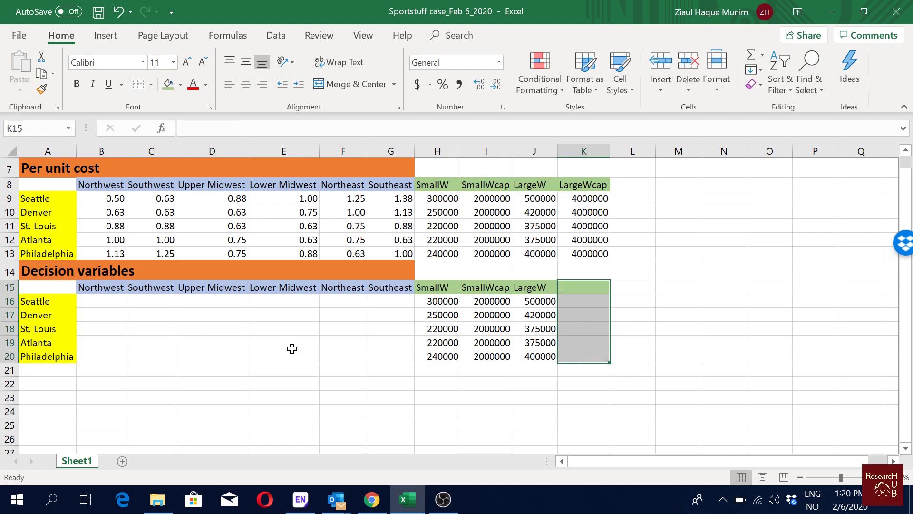
{"action": "key", "text": "Left"}
{"action": "key", "text": "Left"}
{"action": "key", "text": "Left"}
{"action": "key", "text": "Down"}
{"action": "key", "text": "shift+Right"}
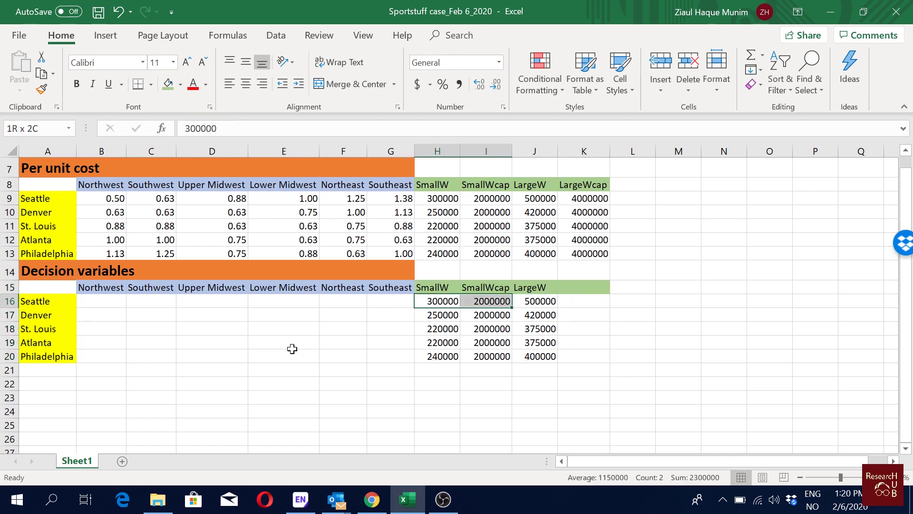
{"action": "key", "text": "shift+Down"}
{"action": "key", "text": "Left"}
{"action": "key", "text": "Right"}
{"action": "key", "text": "Up"}
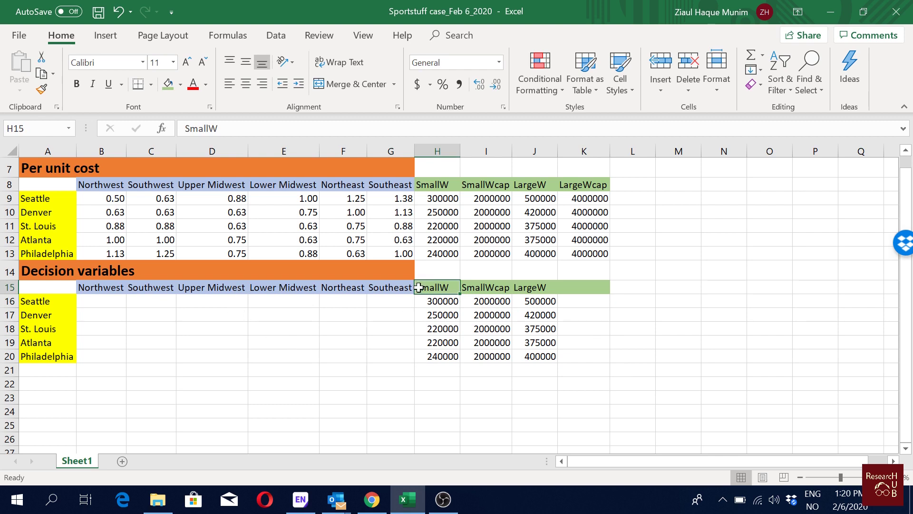
- Rename the SmallW header in H15 of the Decision variables block to OpenSmallW
{"action": "double_click", "coordinate": [449, 287]}
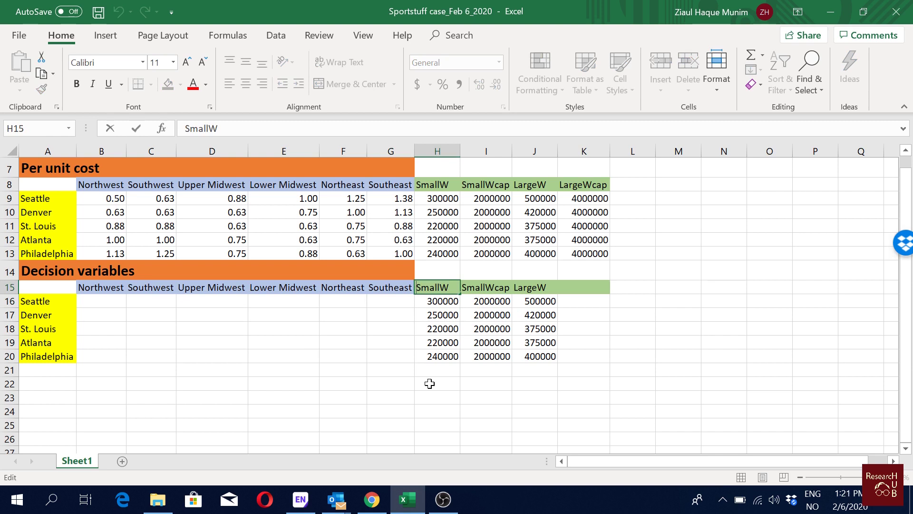
{"action": "type", "text": "Op"}
{"action": "key", "text": "BackSpace"}
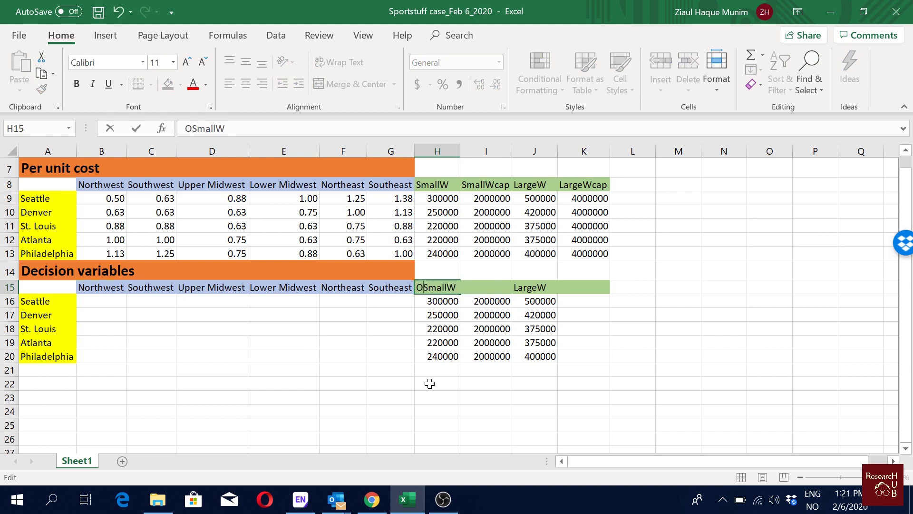
{"action": "type", "text": "en"}
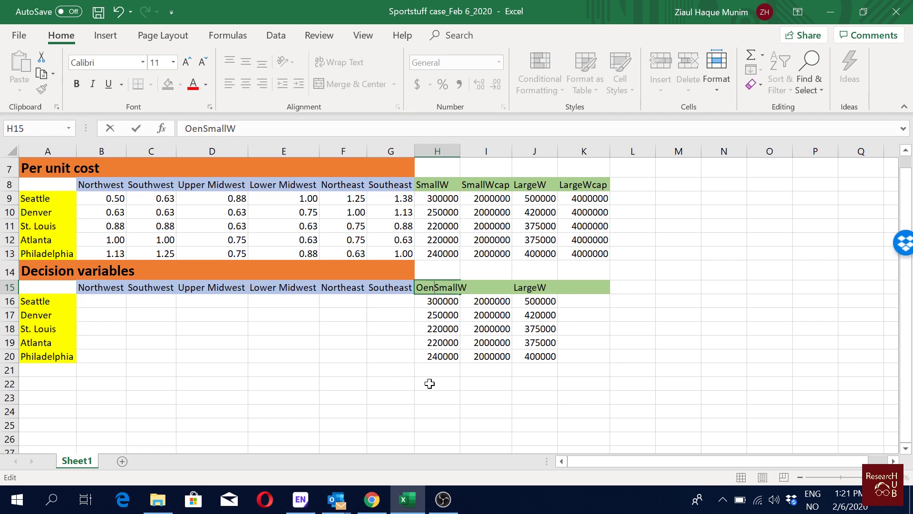
{"action": "key", "text": "BackSpace"}
{"action": "key", "text": "BackSpace"}
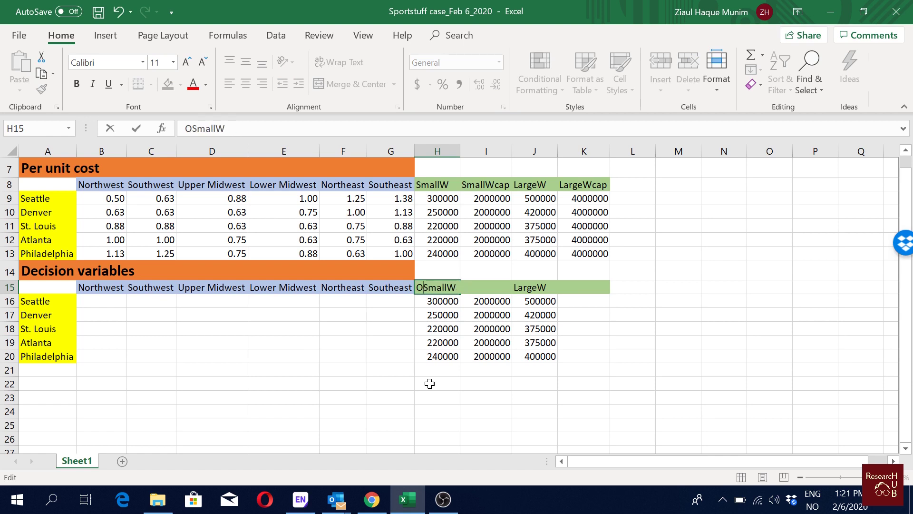
{"action": "type", "text": "pen"}
{"action": "key", "text": "Return"}
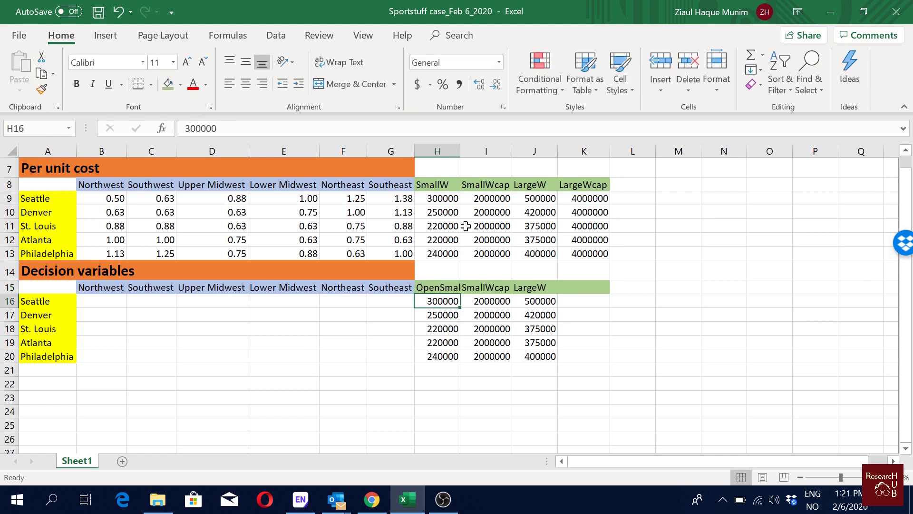
- Replace the SmallWcap header in I15 with a copy of LargeW from J15, and widen column H to fit OpenSmallW
{"action": "left_click_drag", "start_coordinate": [461, 152], "coordinate": [470, 156]}
{"action": "left_click", "coordinate": [515, 288]}
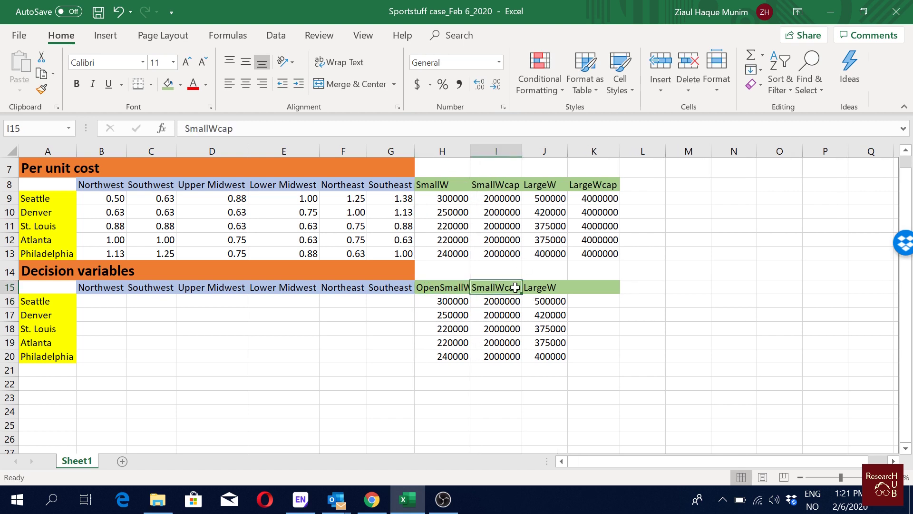
{"action": "key", "text": "Delete"}
{"action": "key", "text": "Right"}
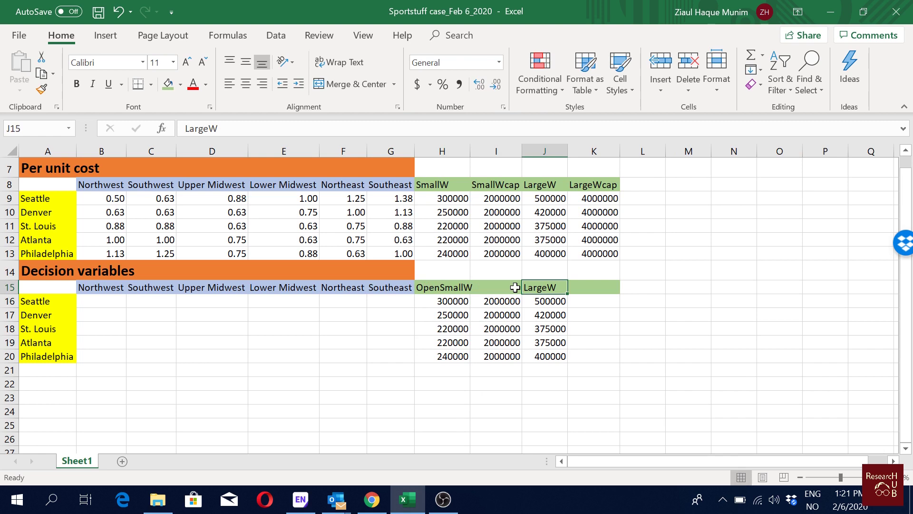
{"action": "key", "text": "ctrl+c"}
{"action": "key", "text": "Left"}
{"action": "key", "text": "ctrl+v"}
{"action": "key", "text": "Escape"}
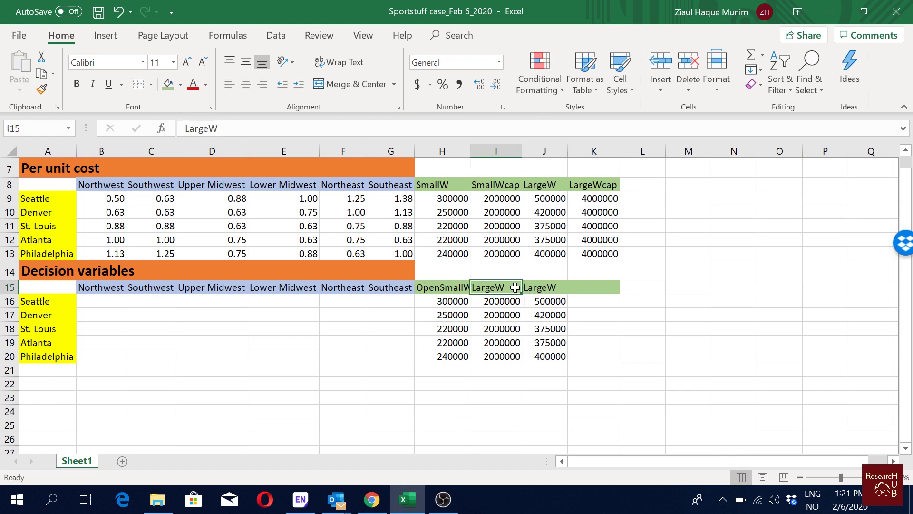
{"action": "left_click_drag", "start_coordinate": [469, 154], "coordinate": [484, 156]}
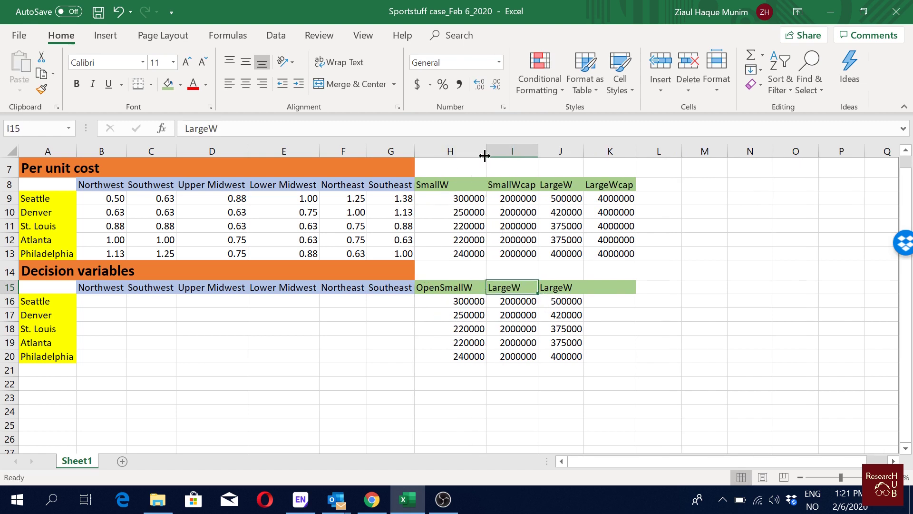
- Rename the copied LargeW header in I15 of the Decision variables block to OPenLargeW
{"action": "key", "text": "ctrl+Left"}
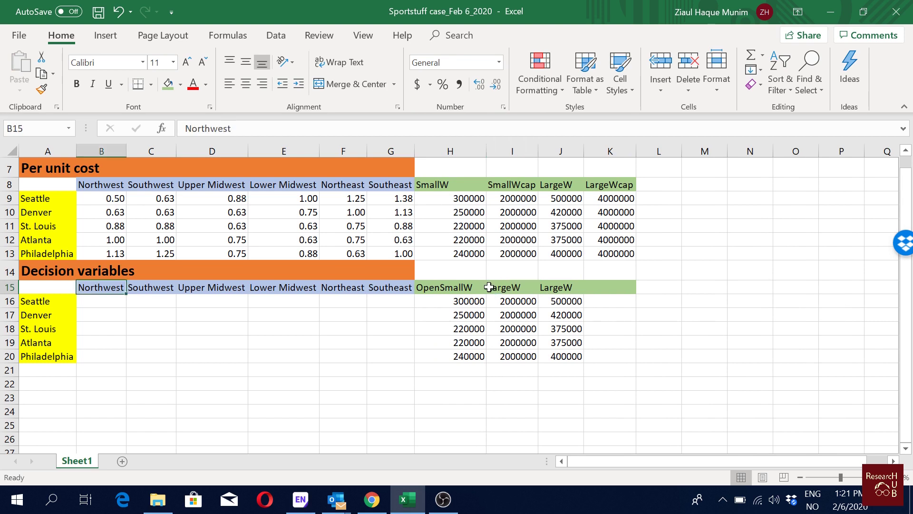
{"action": "double_click", "coordinate": [489, 286]}
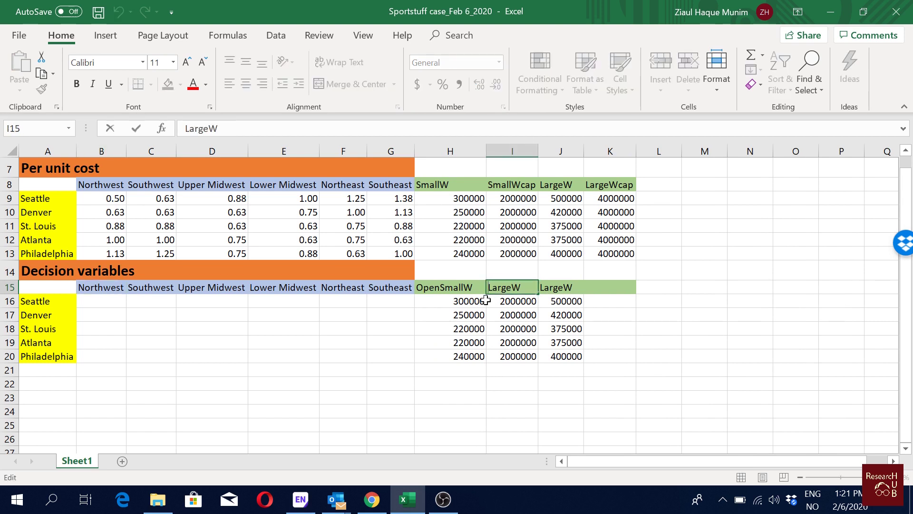
{"action": "type", "text": "OP"}
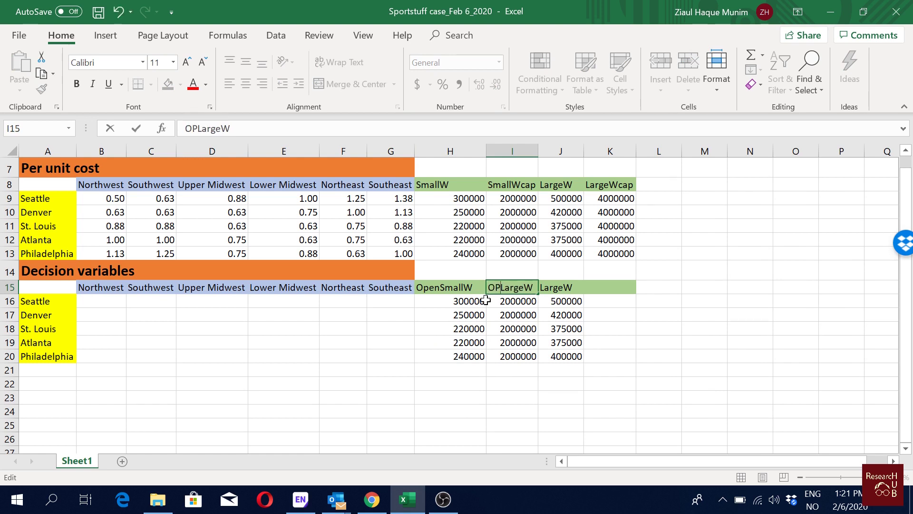
{"action": "type", "text": "en"}
{"action": "key", "text": "Return"}
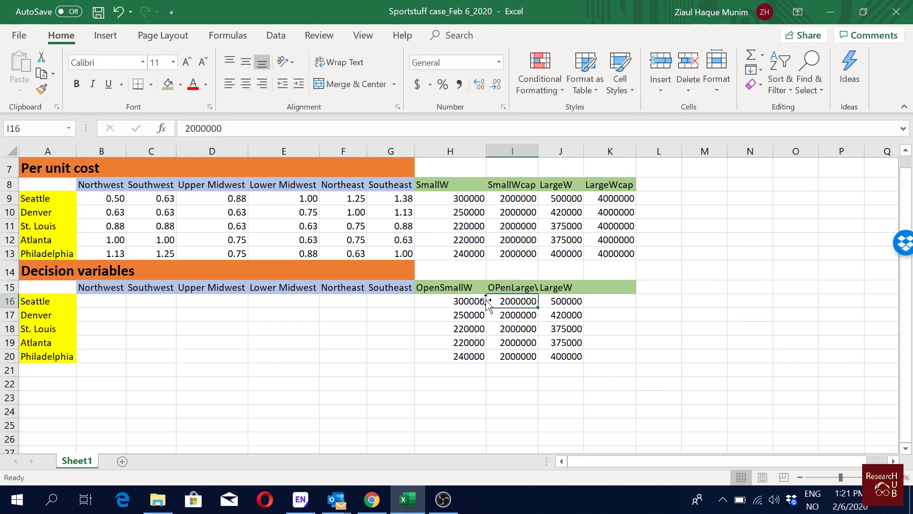
- Rename the LargeW header in J15 of the Decision variables block to TotalWAR
{"action": "key", "text": "Up"}
{"action": "key", "text": "Right"}
{"action": "type", "text": "To"}
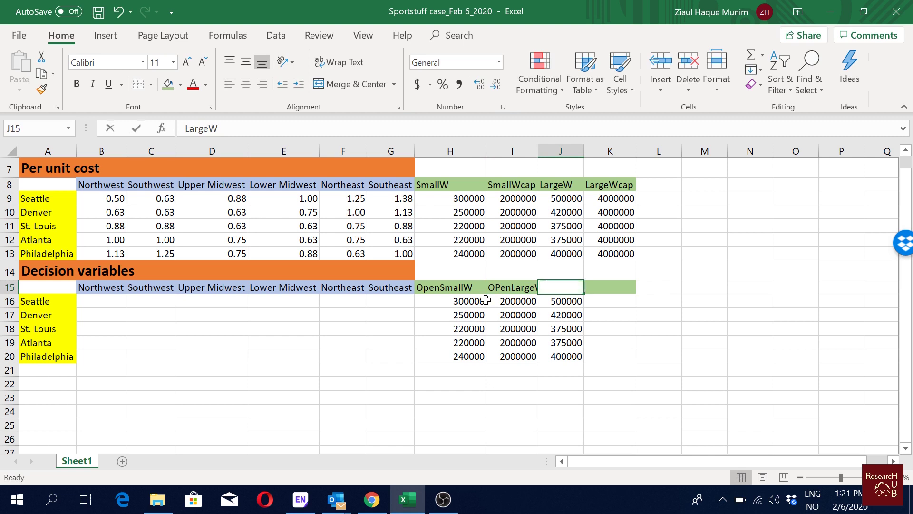
{"action": "type", "text": "tal"}
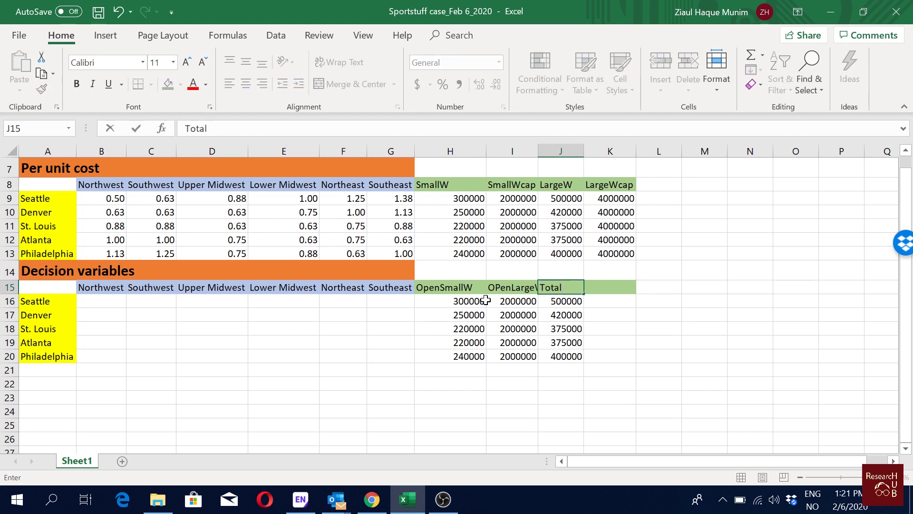
{"action": "type", "text": "WAR"}
{"action": "key", "text": "Return"}
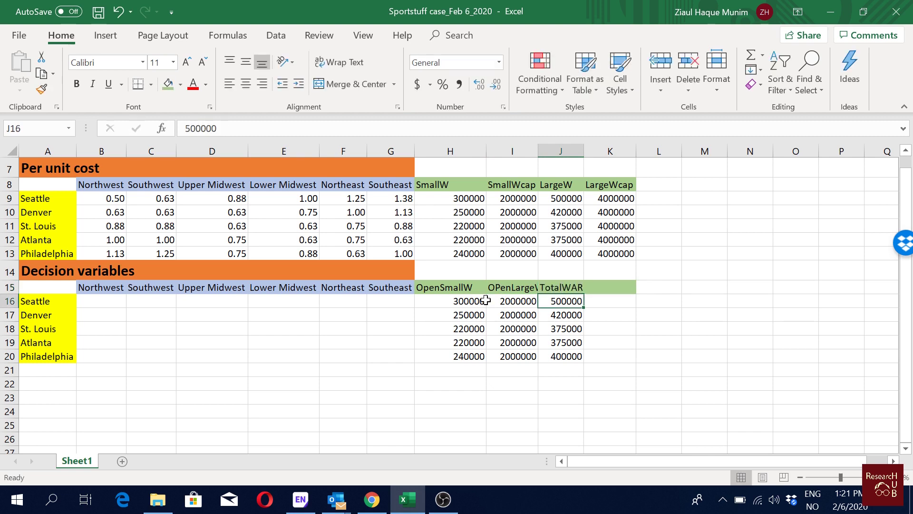
- Clear the copied warehouse values in H16:J20 of the Decision variables block
{"action": "left_click", "coordinate": [486, 300]}
{"action": "key", "text": "shift+Down"}
{"action": "key", "text": "shift+Down"}
{"action": "key", "text": "shift+Down"}
{"action": "key", "text": "shift+Right"}
{"action": "key", "text": "shift+Right"}
{"action": "key", "text": "shift+Down"}
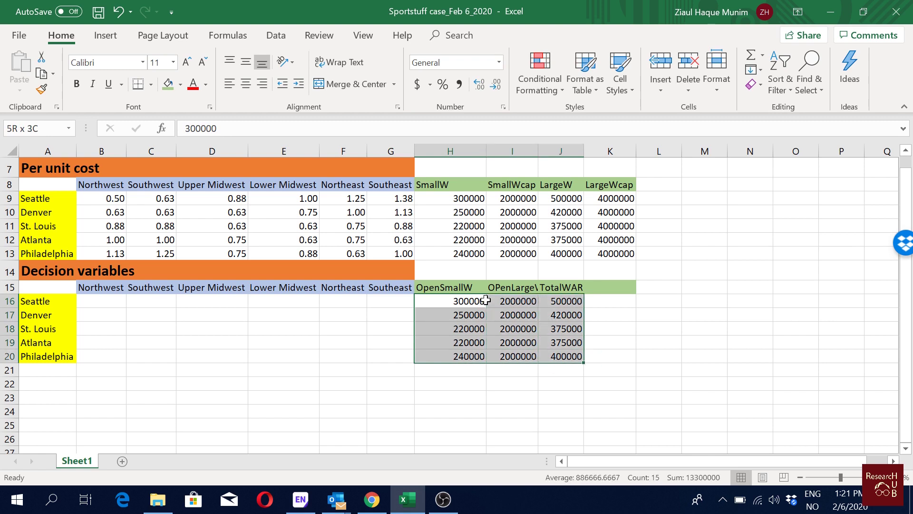
{"action": "key", "text": "Delete"}
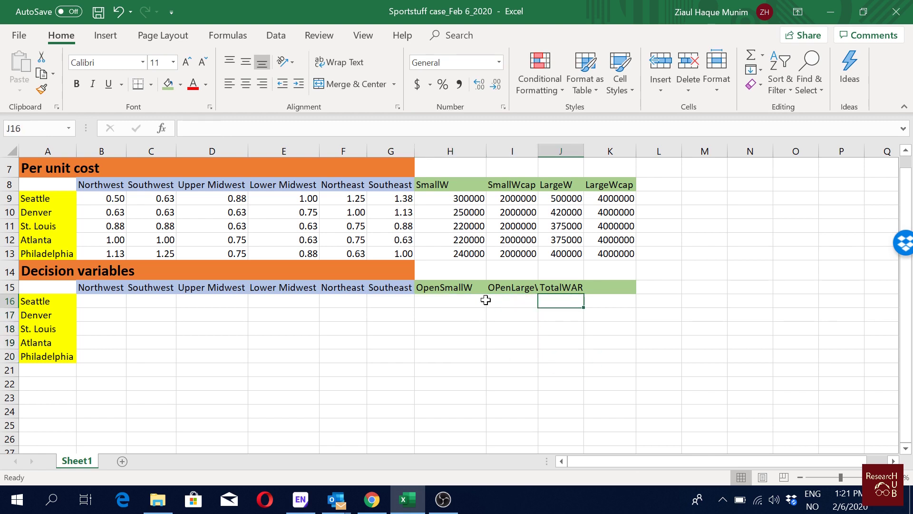
- Shade the empty decision cells B16:G20 light blue and H16:J20 light green
{"action": "left_click_drag", "start_coordinate": [101, 300], "coordinate": [378, 349]}
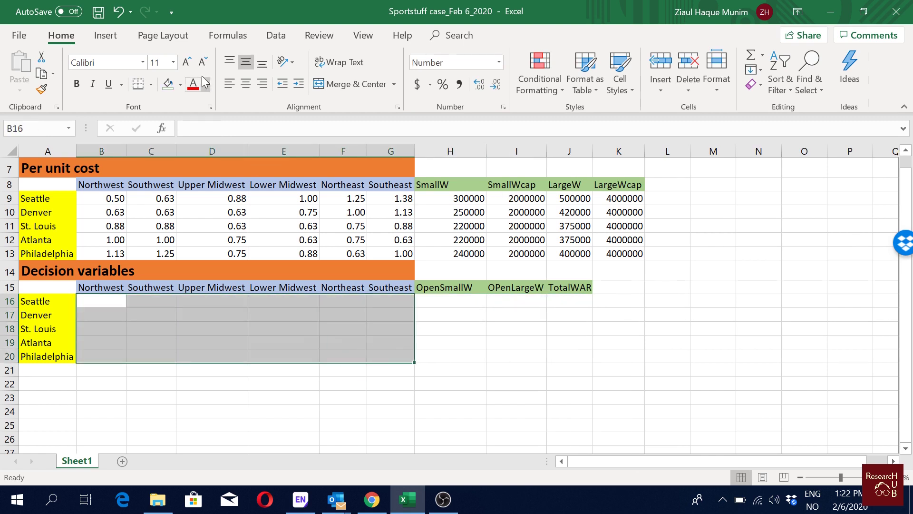
{"action": "left_click", "coordinate": [179, 87]}
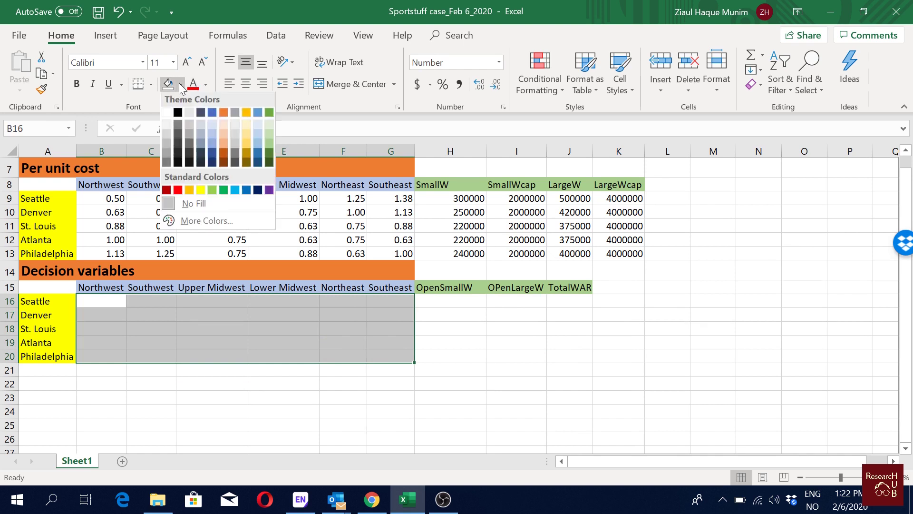
{"action": "left_click", "coordinate": [210, 127]}
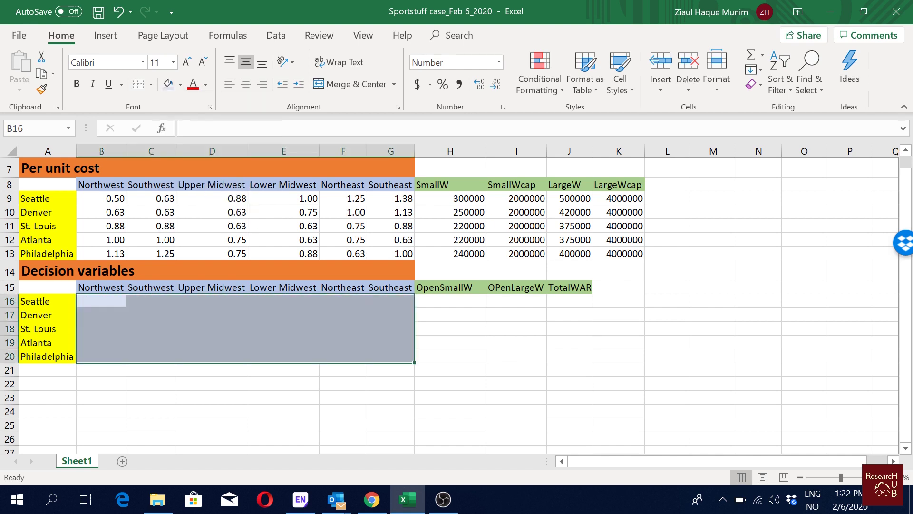
{"action": "left_click_drag", "start_coordinate": [445, 300], "coordinate": [577, 355]}
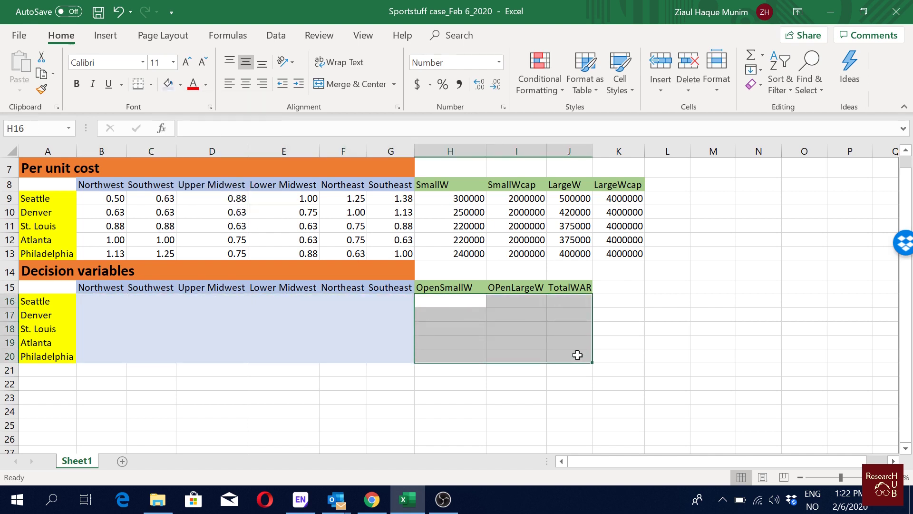
{"action": "left_click", "coordinate": [180, 85]}
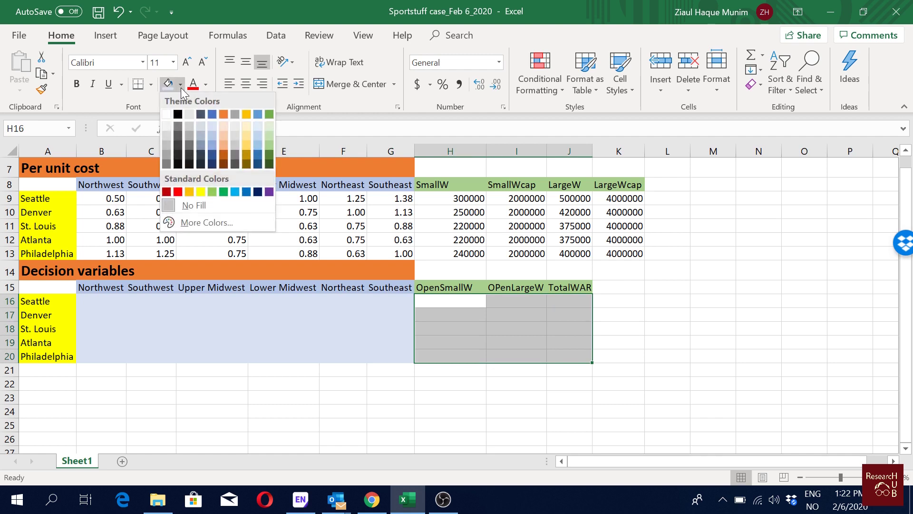
{"action": "left_click", "coordinate": [268, 132]}
{"action": "left_click_drag", "start_coordinate": [449, 300], "coordinate": [520, 356]}
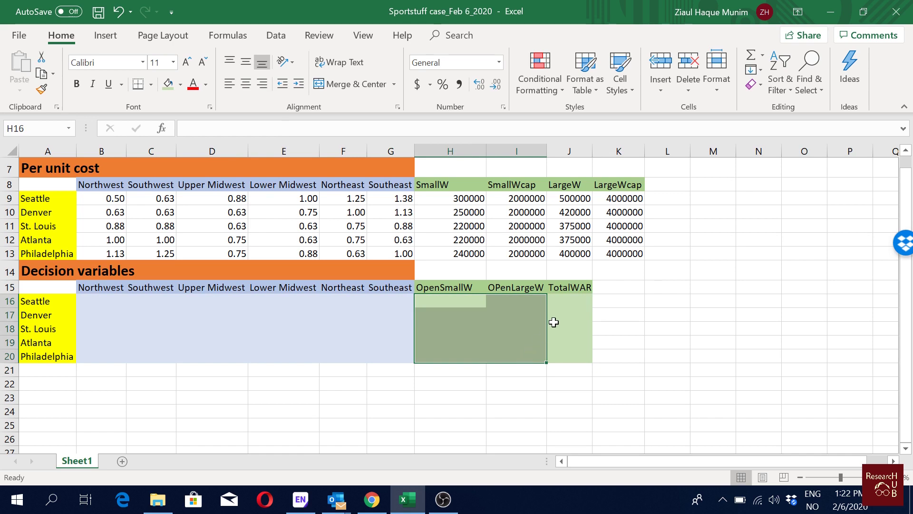
- Enter =H16+I16 in J16 to total Seattle's open warehouses and copy the formula down to J20
{"action": "left_click", "coordinate": [565, 300]}
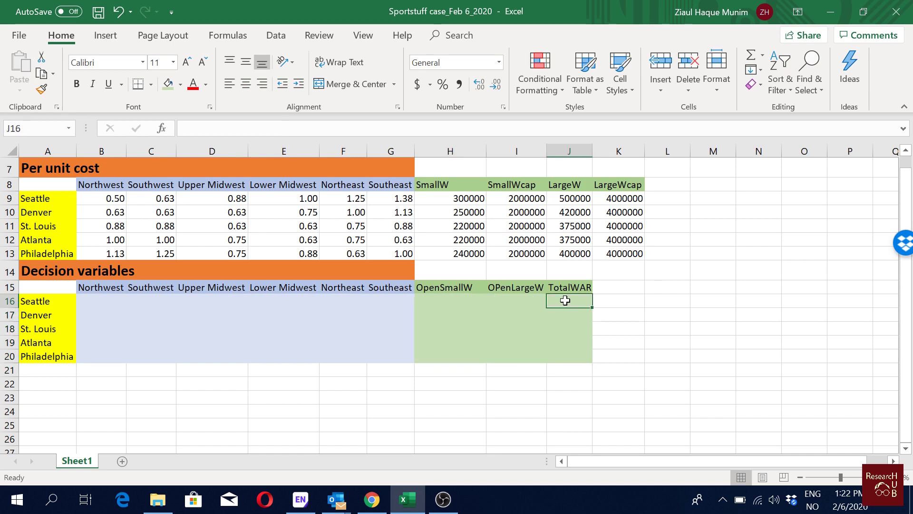
{"action": "type", "text": "="}
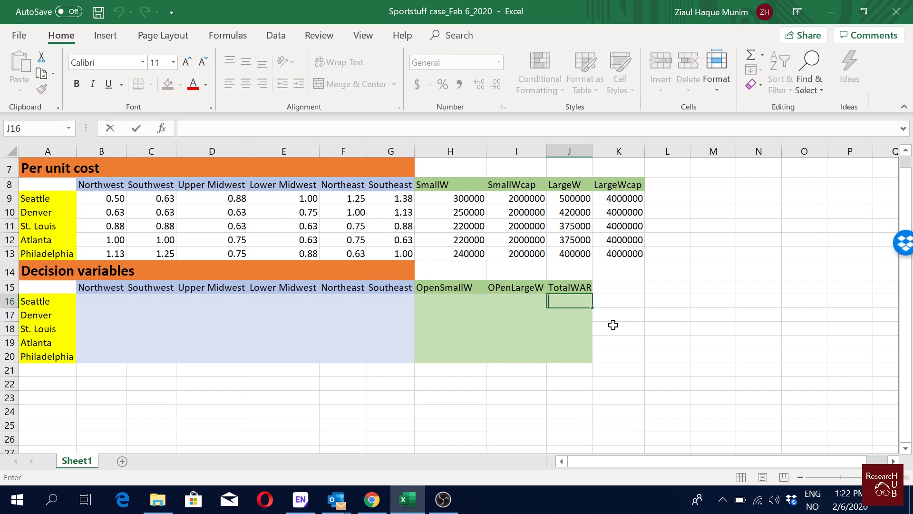
{"action": "left_click", "coordinate": [442, 303]}
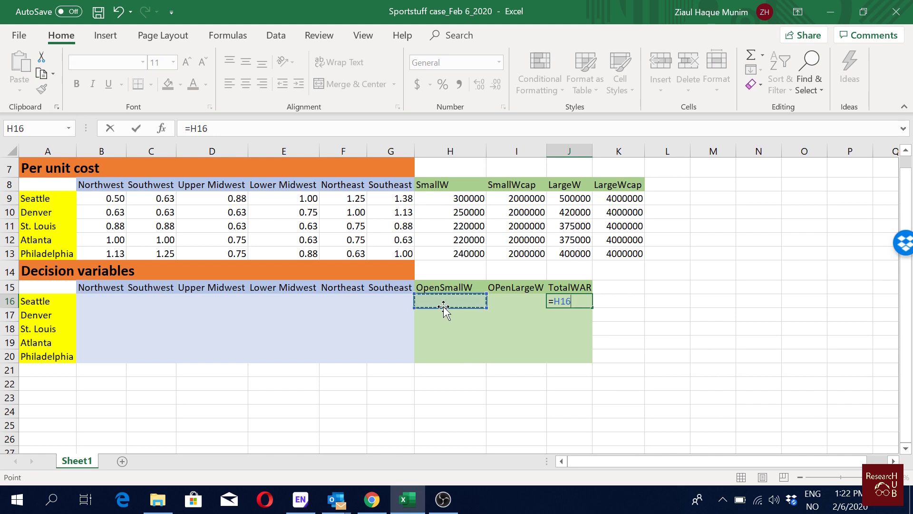
{"action": "type", "text": "+"}
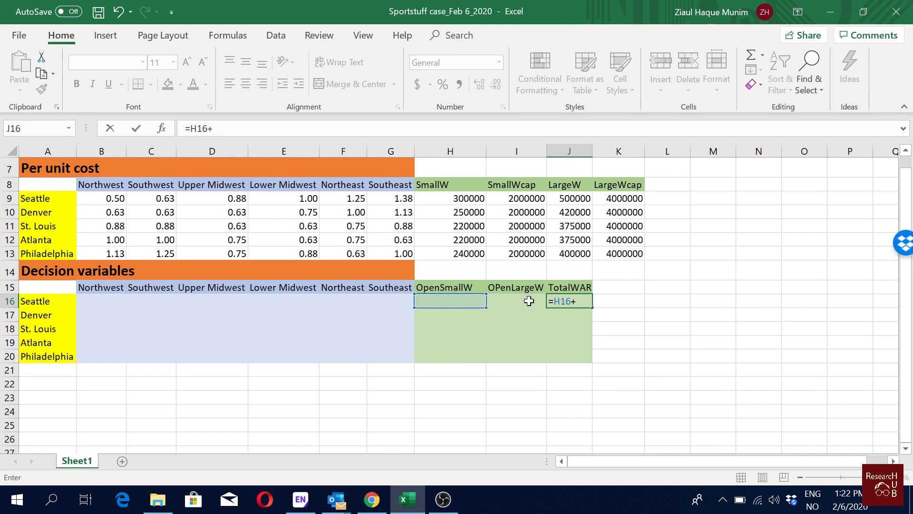
{"action": "left_click", "coordinate": [529, 301]}
{"action": "key", "text": "ctrl+Return"}
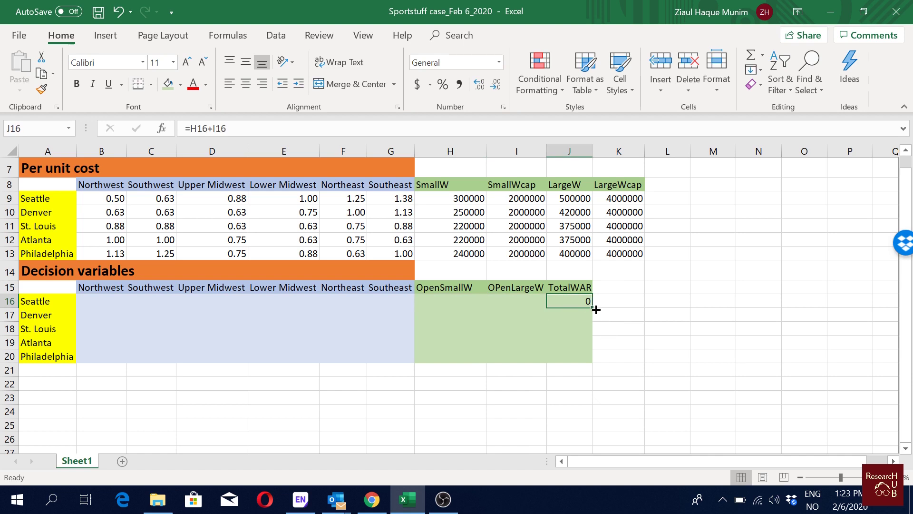
{"action": "left_click_drag", "start_coordinate": [593, 309], "coordinate": [595, 361]}
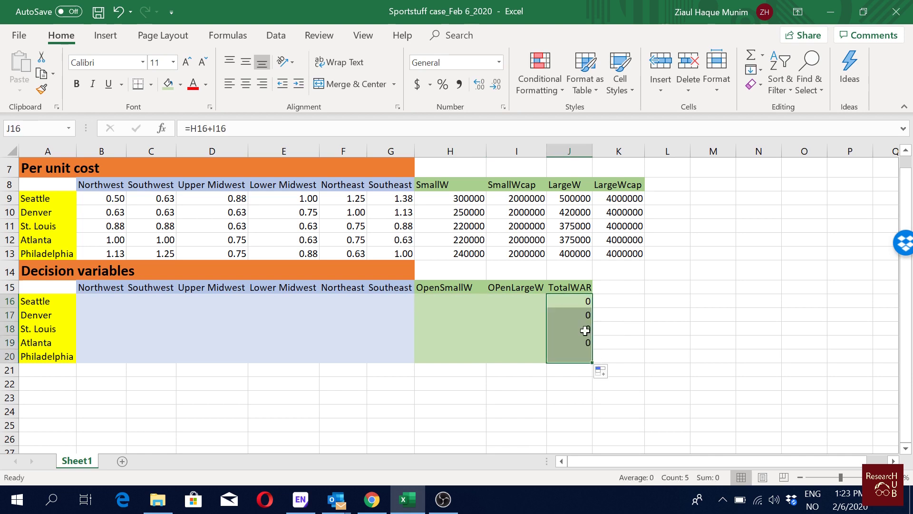
- Check the TotalWAR formulas in J16 and J17, and save the workbook
{"action": "double_click", "coordinate": [577, 301]}
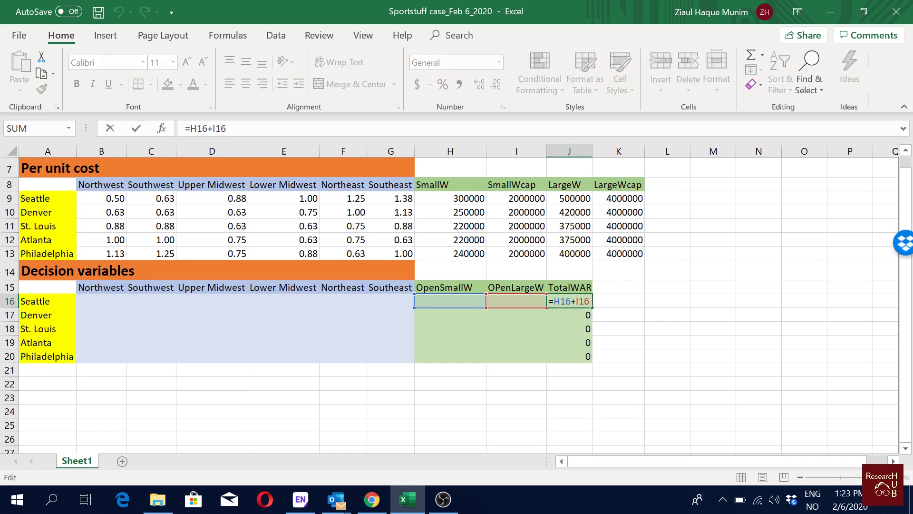
{"action": "key", "text": "Escape"}
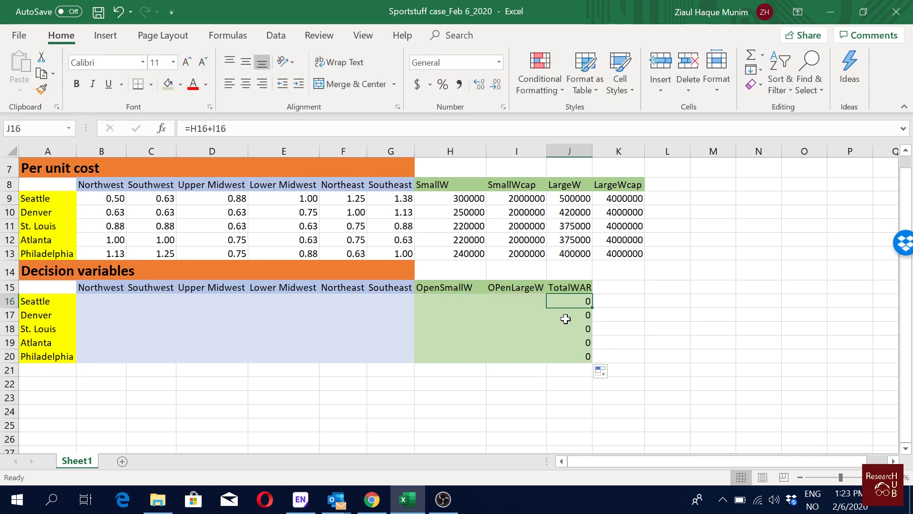
{"action": "left_click", "coordinate": [571, 317]}
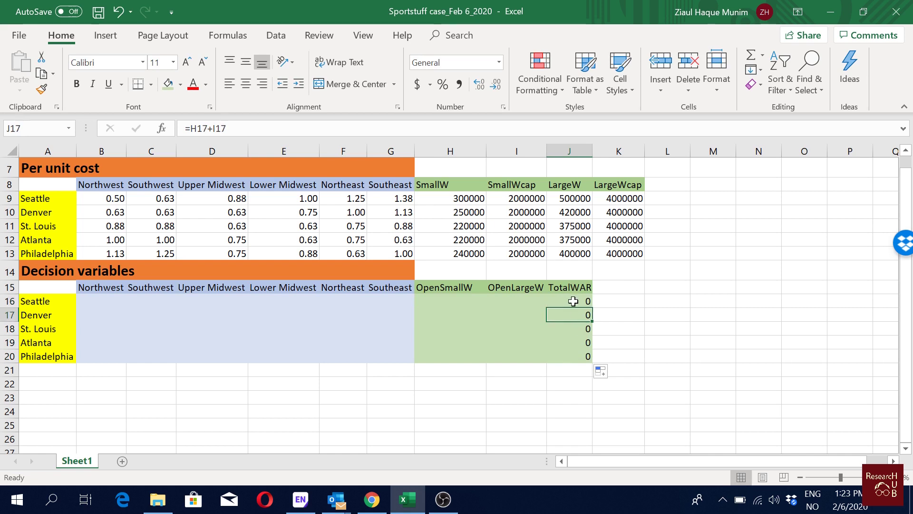
{"action": "double_click", "coordinate": [574, 301]}
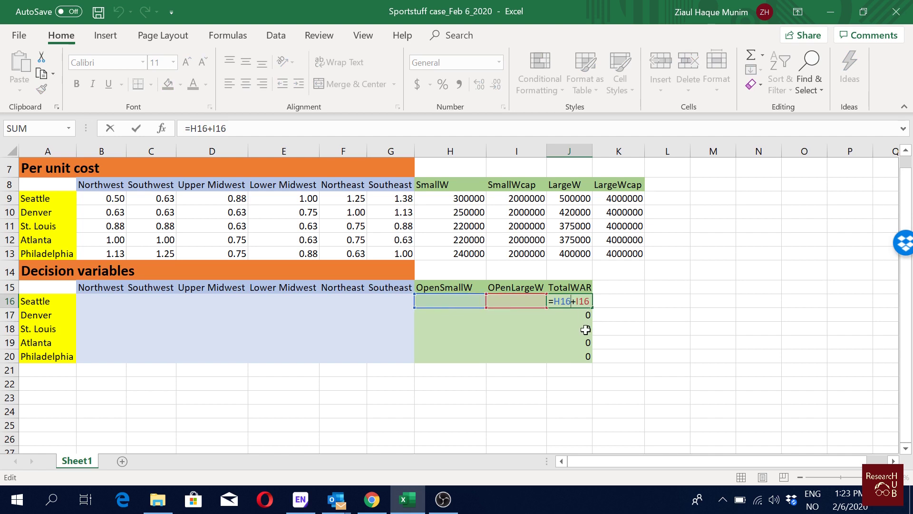
{"action": "key", "text": "Return"}
{"action": "left_click", "coordinate": [595, 357]}
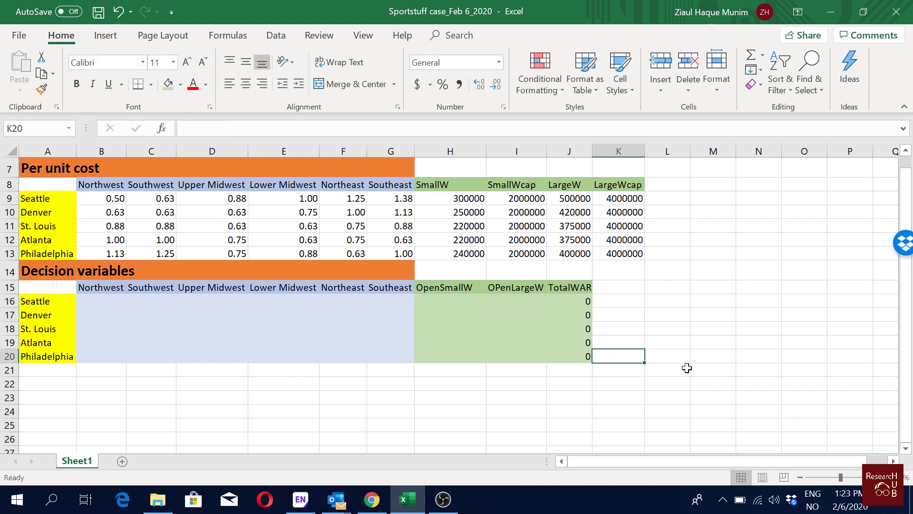
{"action": "key", "text": "ctrl+s"}
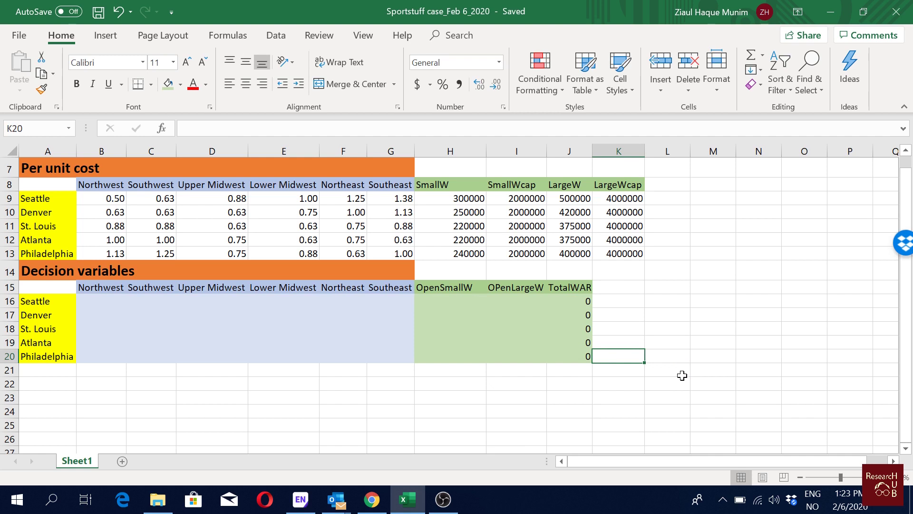
{"action": "left_click", "coordinate": [585, 351]}
{"action": "key", "text": "ctrl+Up"}
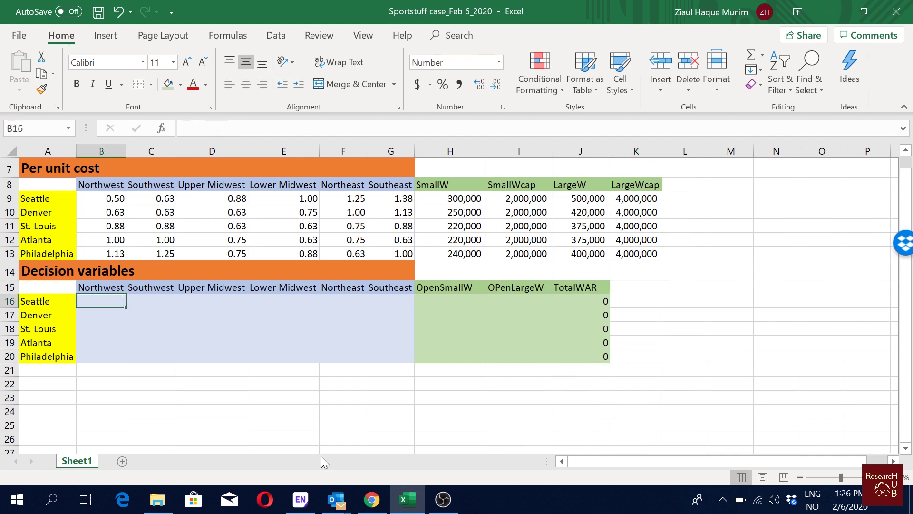
- Enter 0 in B16 without decimal places and copy it across the Seattle row through J16
{"action": "type", "text": "0"}
{"action": "key", "text": "Tab"}
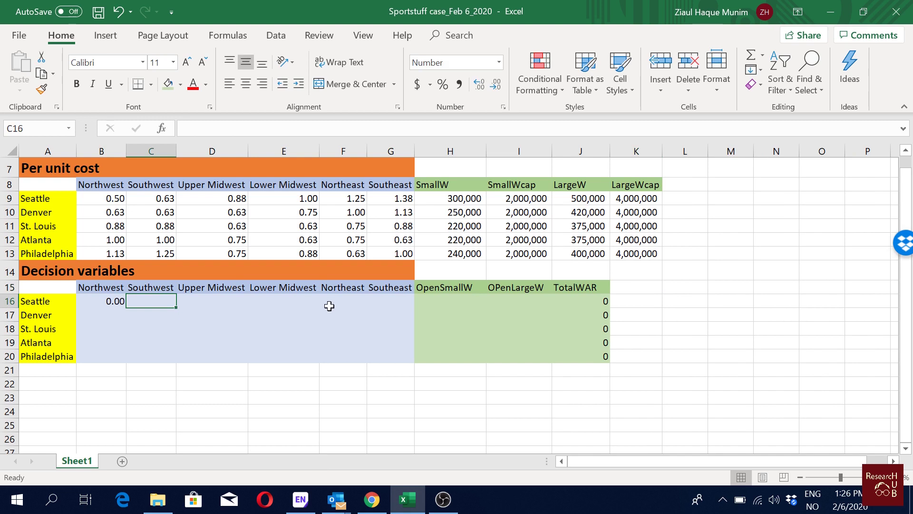
{"action": "left_click", "coordinate": [115, 300]}
{"action": "left_click", "coordinate": [496, 85]}
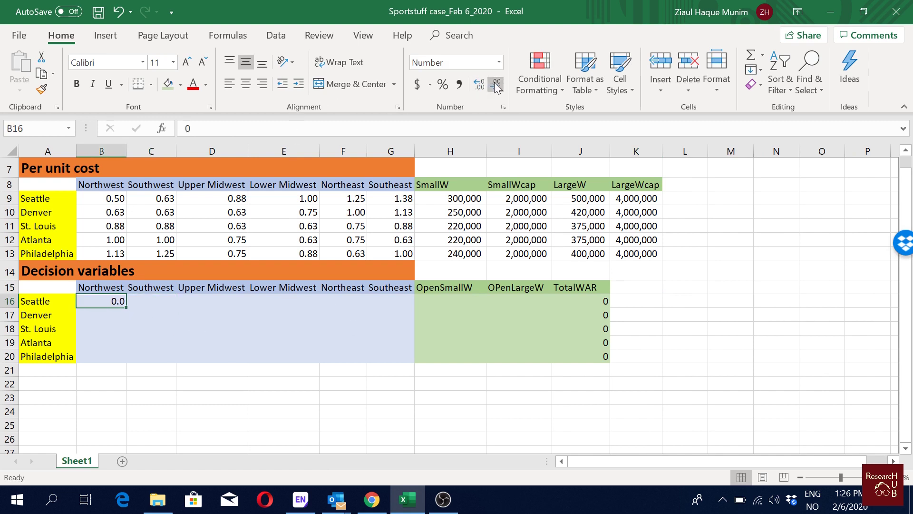
{"action": "left_click_drag", "start_coordinate": [126, 308], "coordinate": [597, 310]}
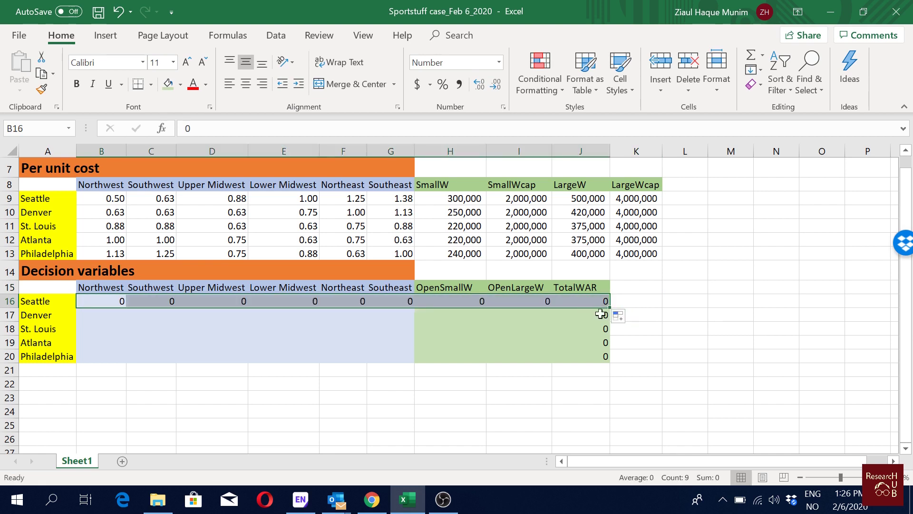
- Undo the fill across the Seattle decision row and enter 0 individually in C16, D16 and E16
{"action": "key", "text": "ctrl+z"}
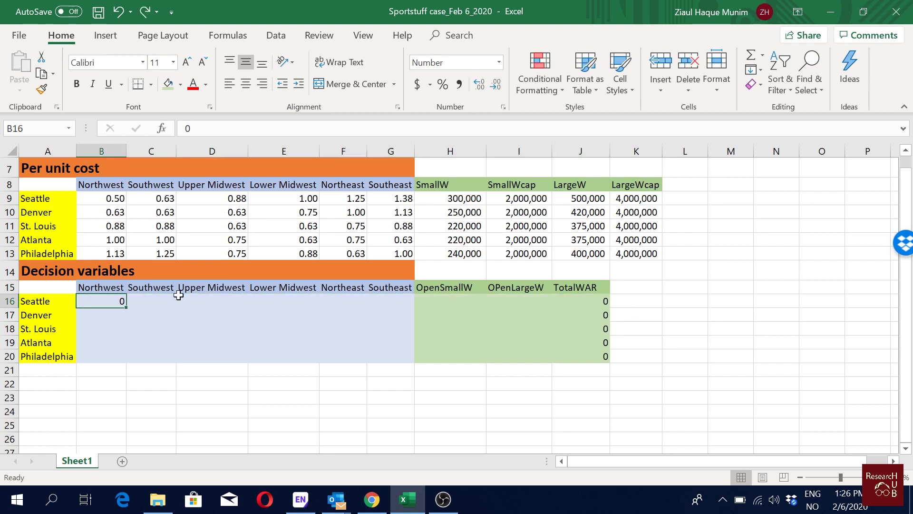
{"action": "key", "text": "Right"}
{"action": "type", "text": "0"}
{"action": "key", "text": "Right"}
{"action": "type", "text": "0"}
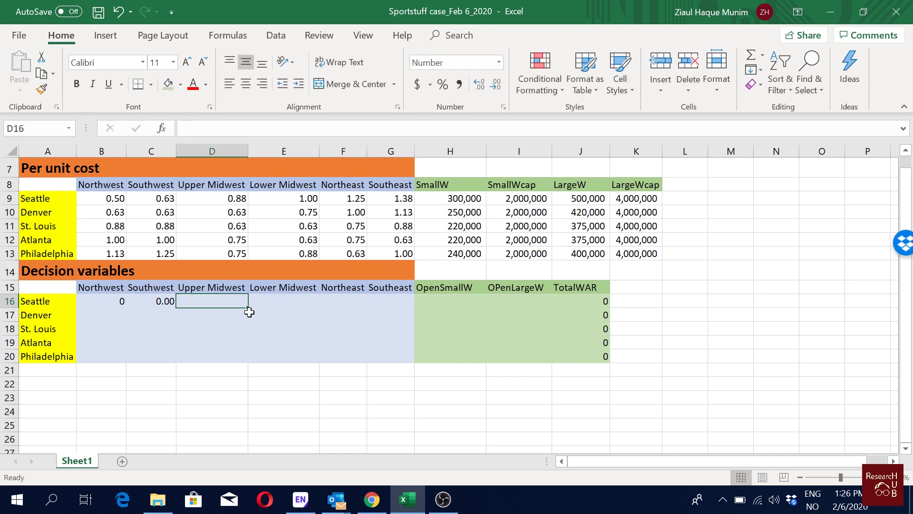
{"action": "key", "text": "Right"}
{"action": "type", "text": "0"}
{"action": "key", "text": "Right"}
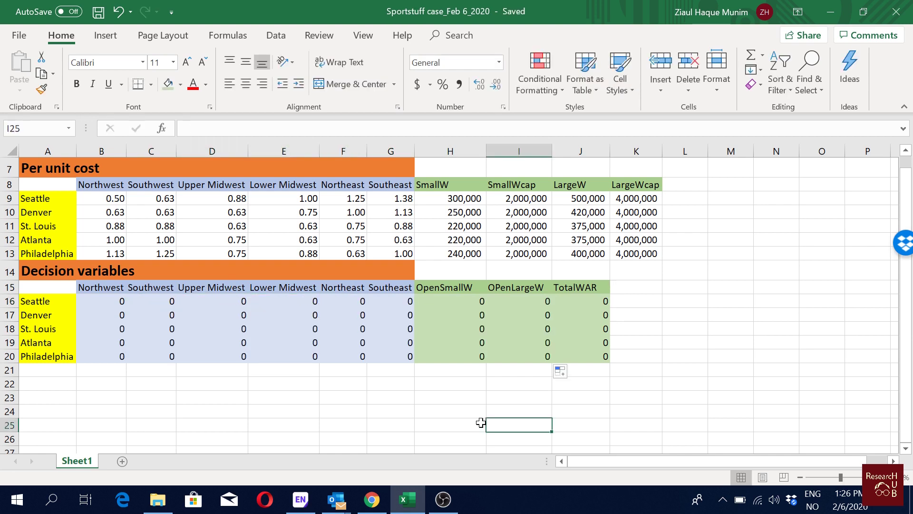
- Enter the section heading "Capacity constraint" in A21, directly below the decision variables block
{"action": "left_click", "coordinate": [47, 370]}
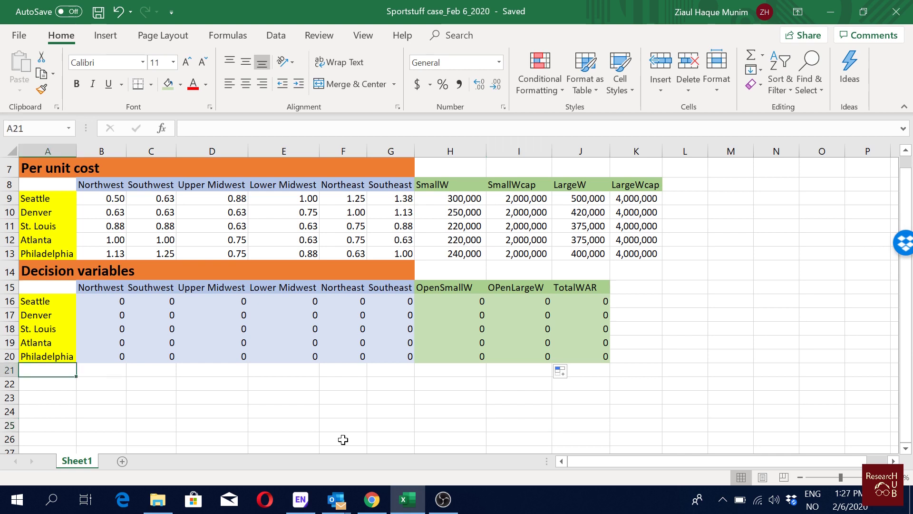
{"action": "type", "text": "Ca"}
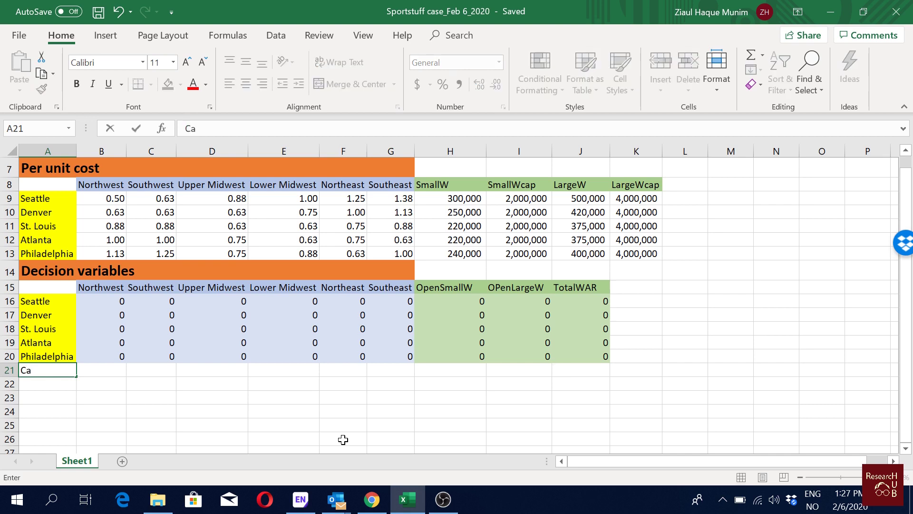
{"action": "type", "text": "pacity constraint"}
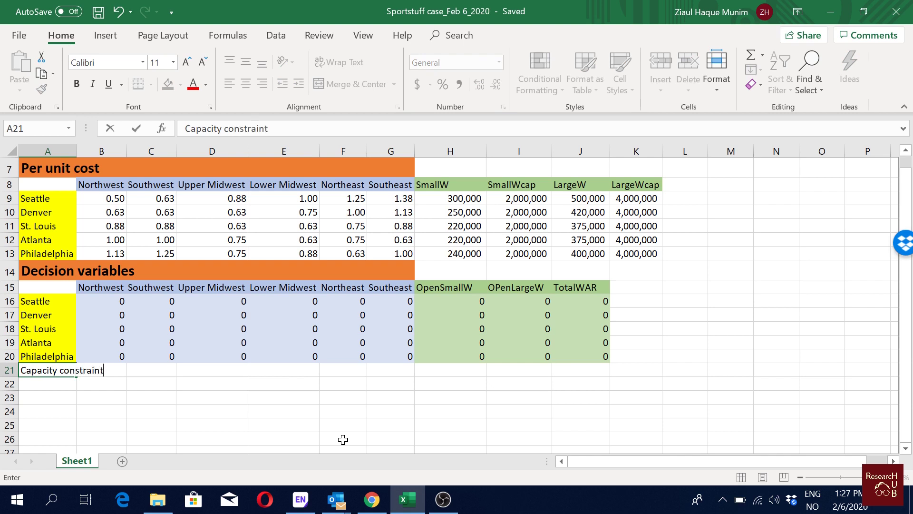
{"action": "key", "text": "Return"}
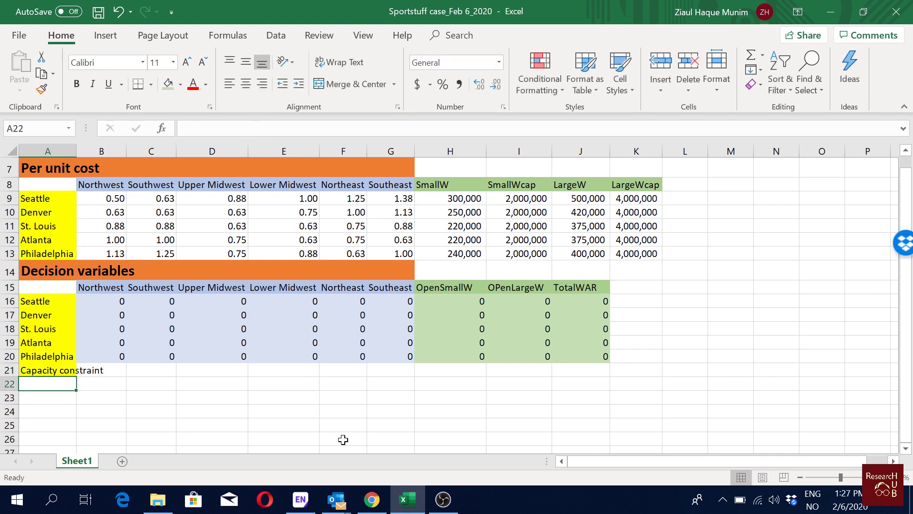
- Format the Capacity constraint heading in row 21 as bold with an orange fill, and enlarge its font by two sizes
{"action": "left_click", "coordinate": [50, 368]}
{"action": "left_click_drag", "start_coordinate": [50, 368], "coordinate": [83, 373]}
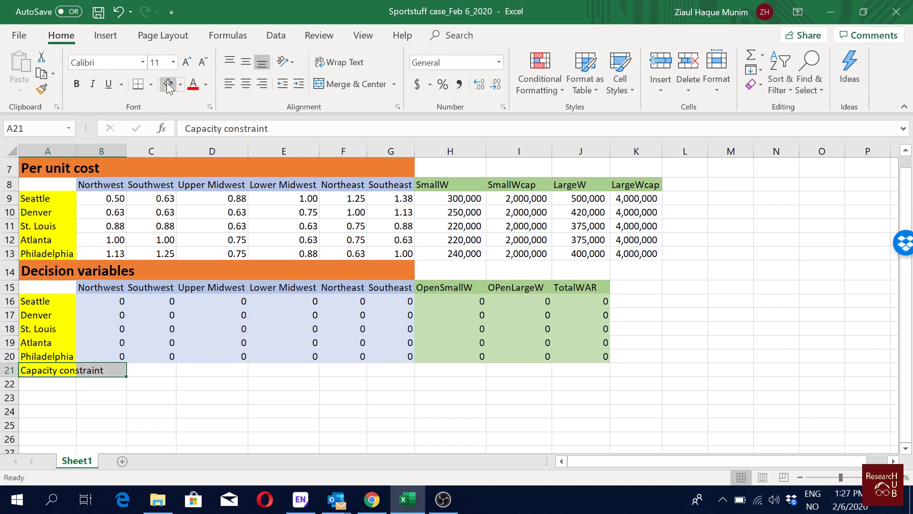
{"action": "left_click", "coordinate": [79, 84]}
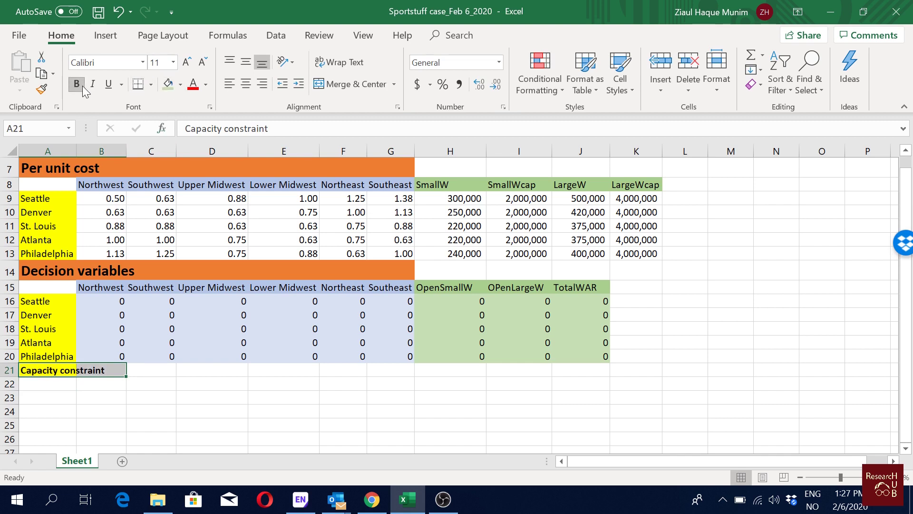
{"action": "left_click", "coordinate": [180, 84]}
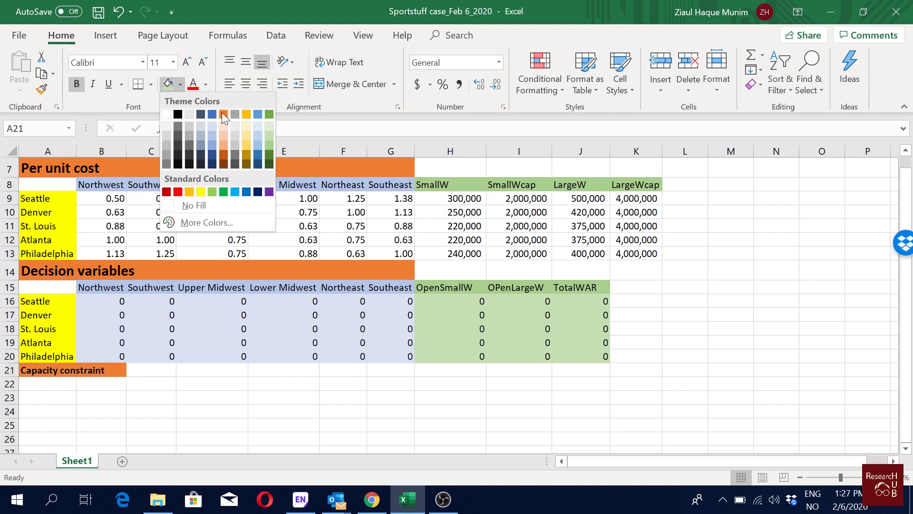
{"action": "left_click", "coordinate": [221, 114]}
{"action": "left_click", "coordinate": [185, 62]}
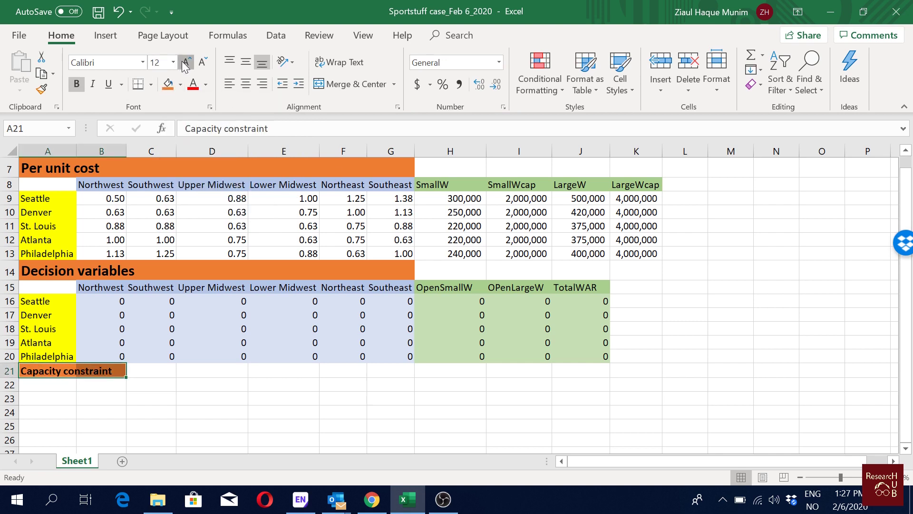
{"action": "left_click", "coordinate": [186, 63]}
{"action": "left_click", "coordinate": [283, 403]}
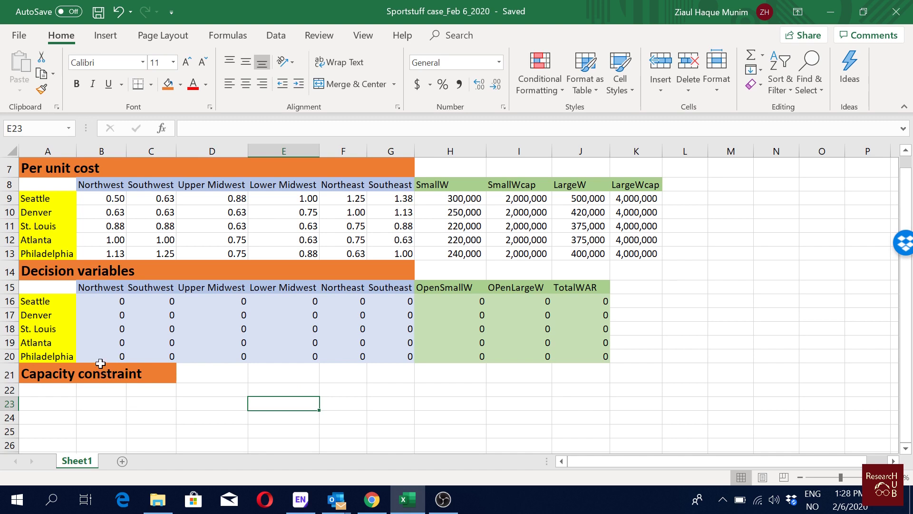
- Copy the five warehouse city names from A9:A13 to A22:A26 under the Capacity constraint heading
{"action": "left_click_drag", "start_coordinate": [44, 198], "coordinate": [51, 253]}
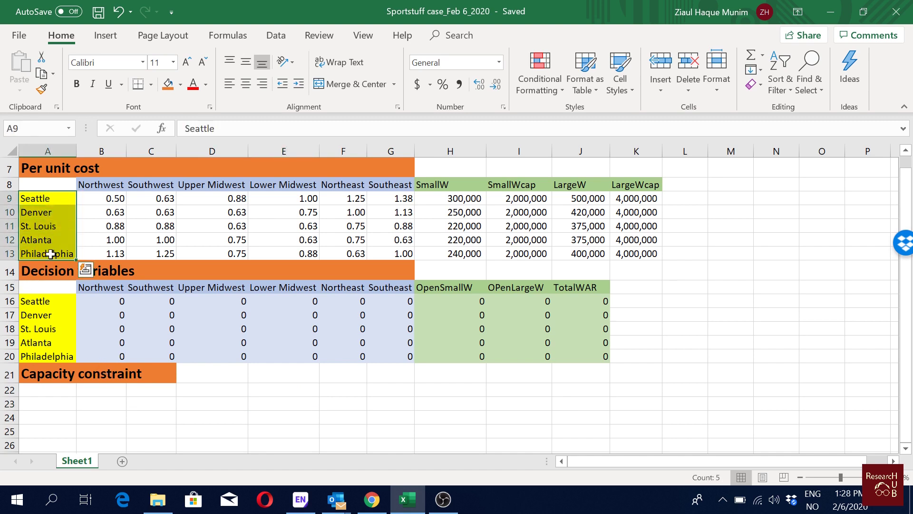
{"action": "key", "text": "ctrl+c"}
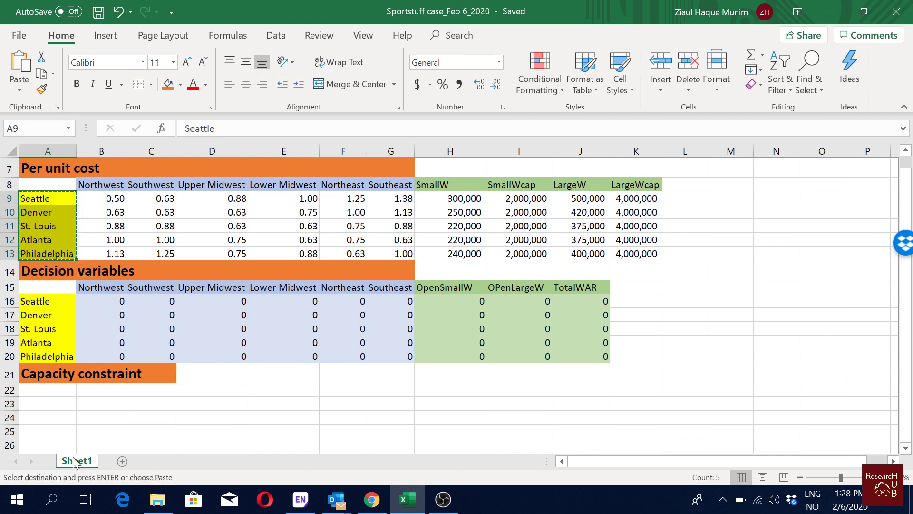
{"action": "left_click", "coordinate": [56, 392]}
{"action": "key", "text": "ctrl+v"}
{"action": "left_click", "coordinate": [222, 404]}
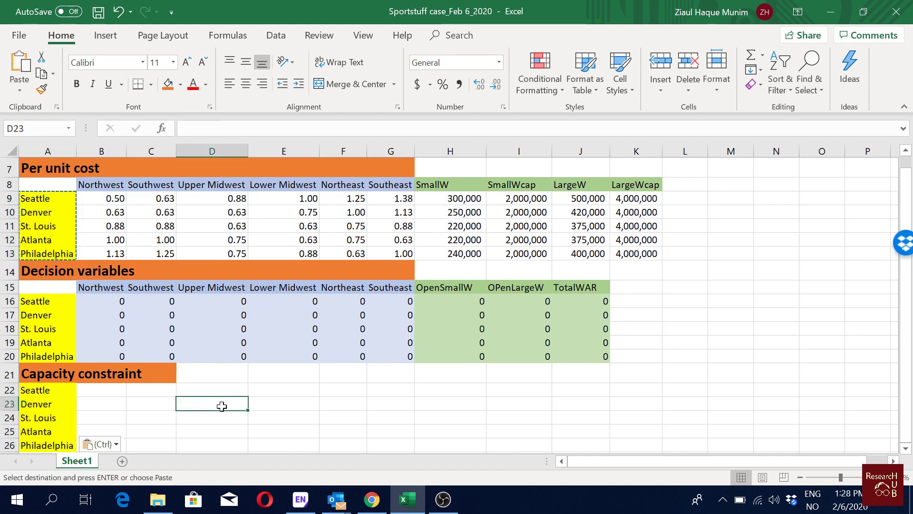
{"action": "scroll", "coordinate": [223, 406], "scroll_direction": "down", "scroll_amount": 1}
{"action": "left_click", "coordinate": [60, 344]}
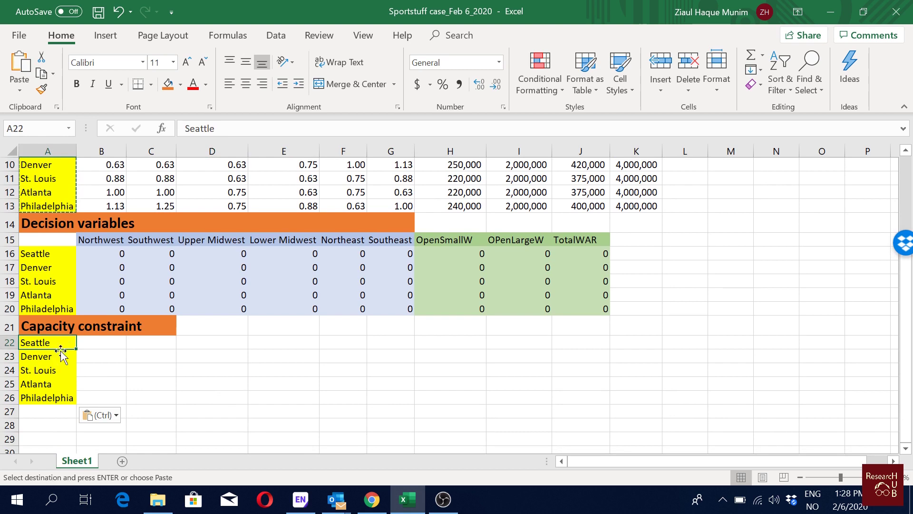
{"action": "key", "text": "Escape"}
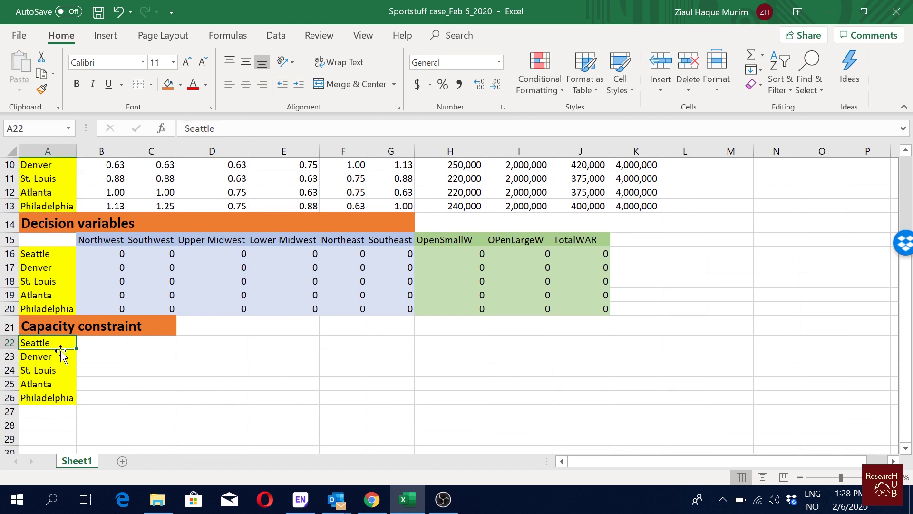
{"action": "left_click", "coordinate": [104, 339]}
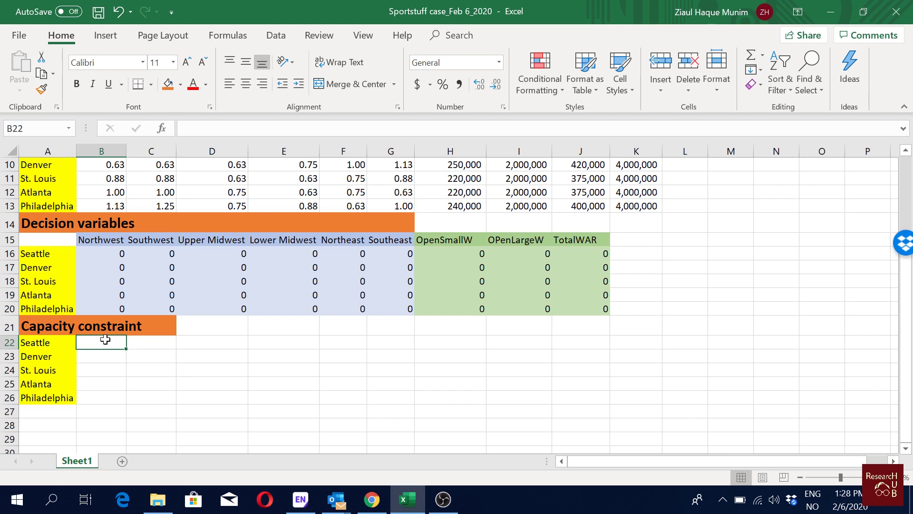
{"action": "left_click_drag", "start_coordinate": [106, 341], "coordinate": [115, 397]}
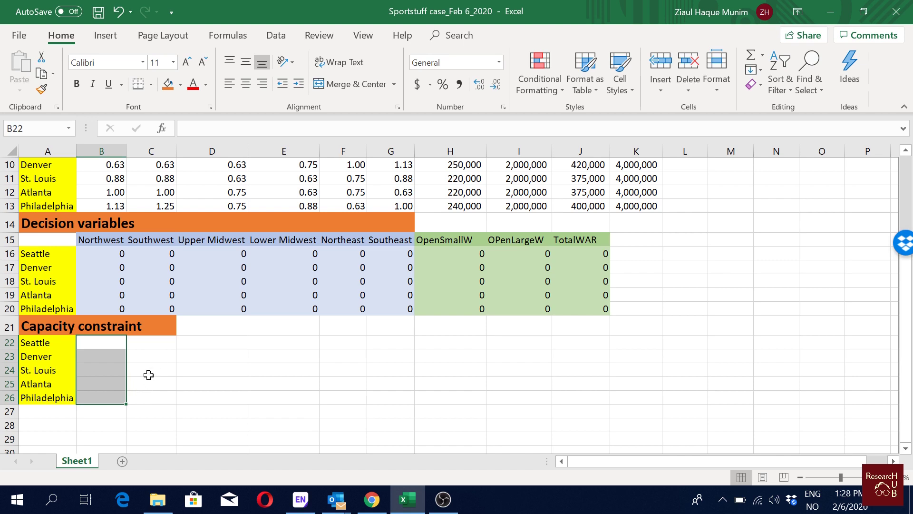
{"action": "left_click", "coordinate": [109, 341]}
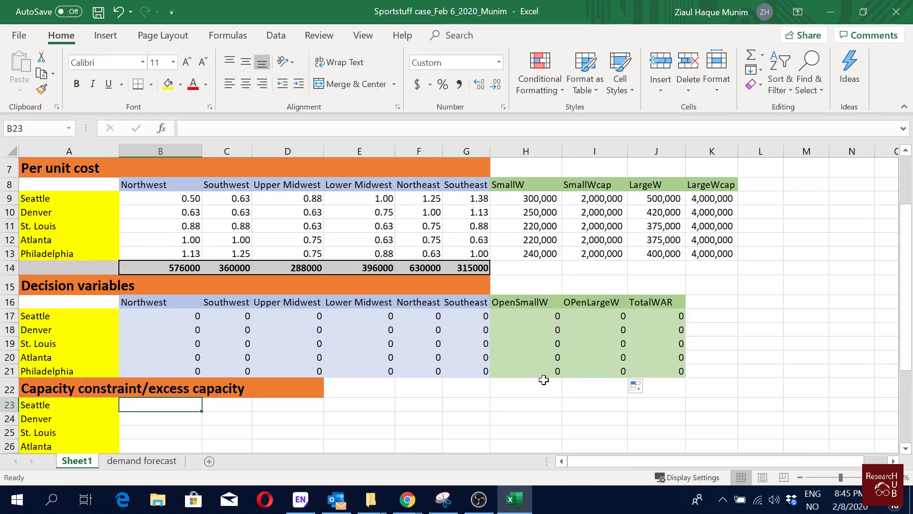
- Begin Seattle's excess capacity formula in B23 by adding small and large warehouse capacity as (H17*I9)+(I17*K9)
{"action": "type", "text": "="}
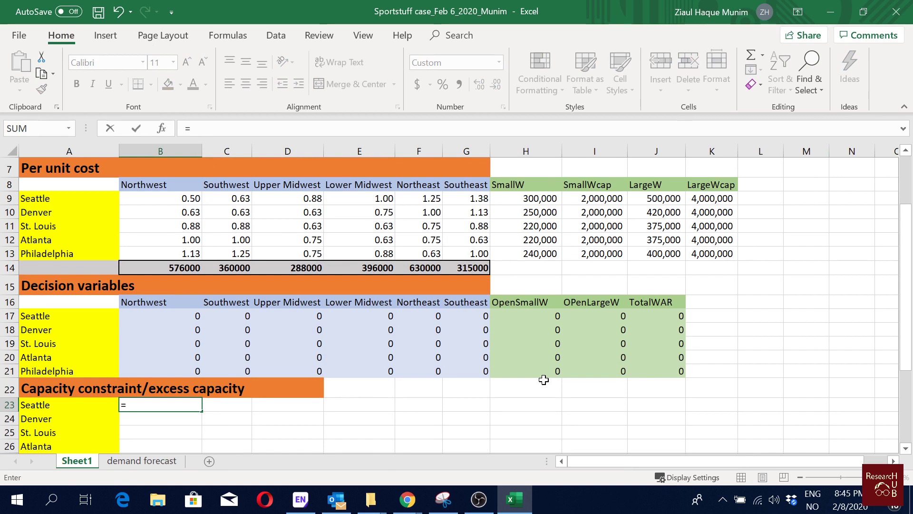
{"action": "type", "text": "("}
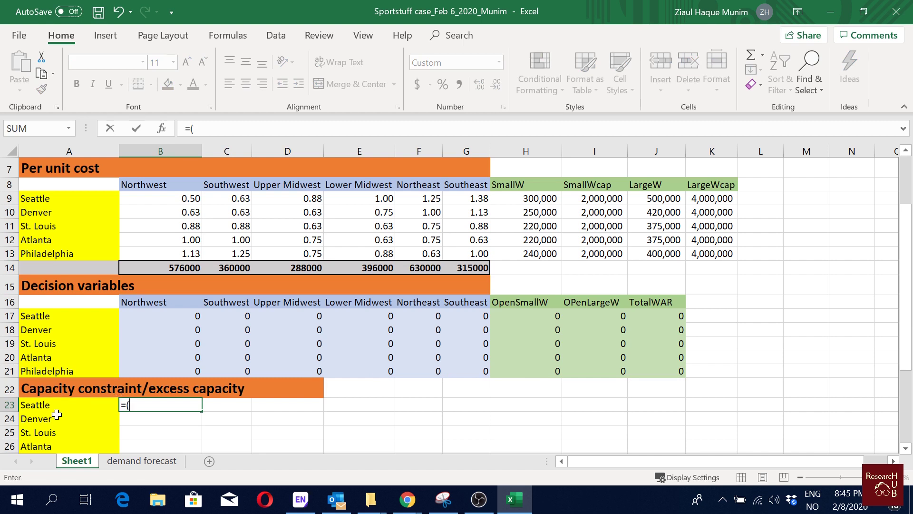
{"action": "left_click", "coordinate": [529, 315]}
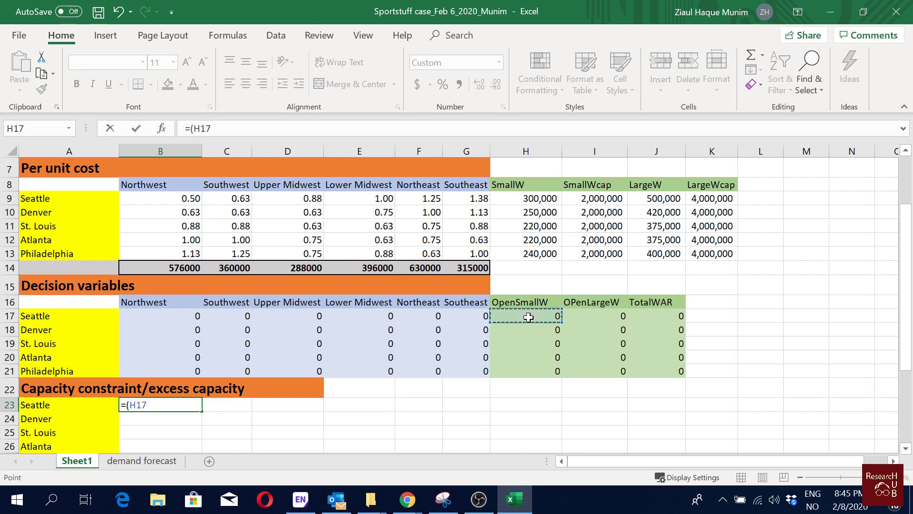
{"action": "type", "text": "*"}
{"action": "left_click", "coordinate": [608, 197]}
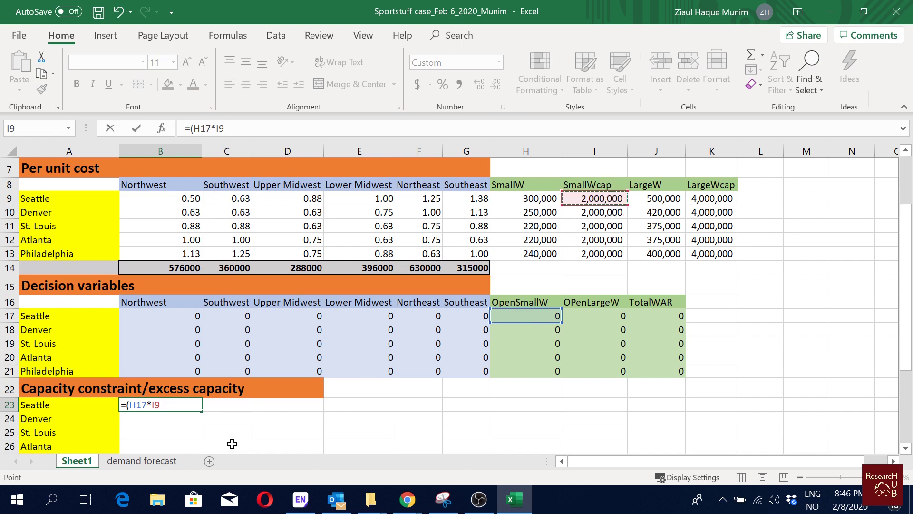
{"action": "type", "text": ")+("}
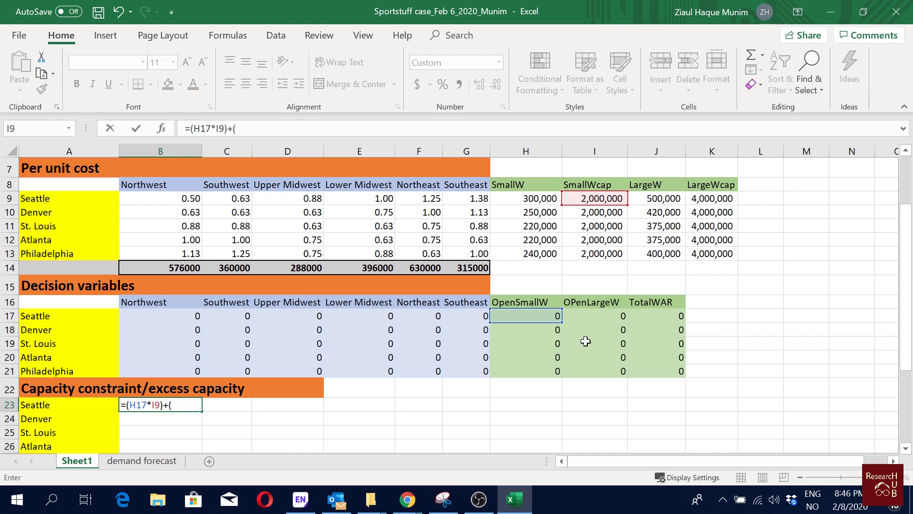
{"action": "left_click", "coordinate": [606, 312]}
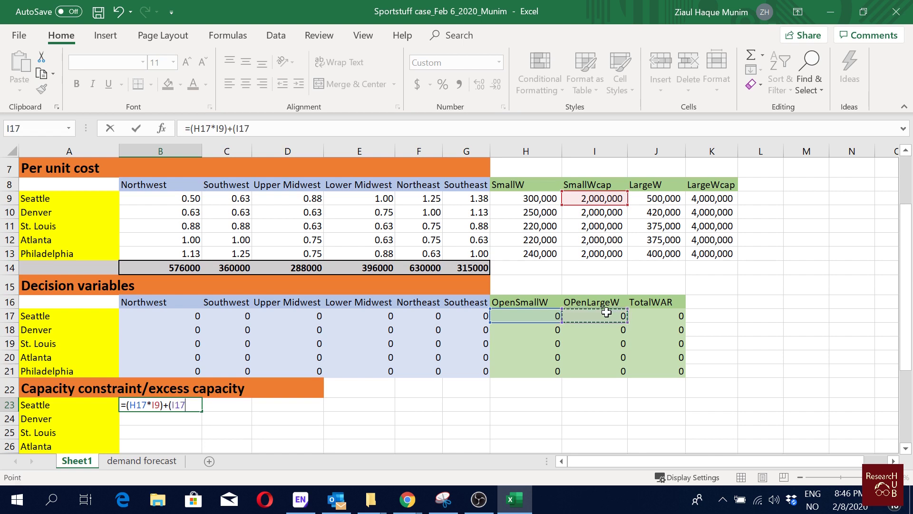
{"action": "type", "text": "*"}
{"action": "left_click", "coordinate": [730, 198]}
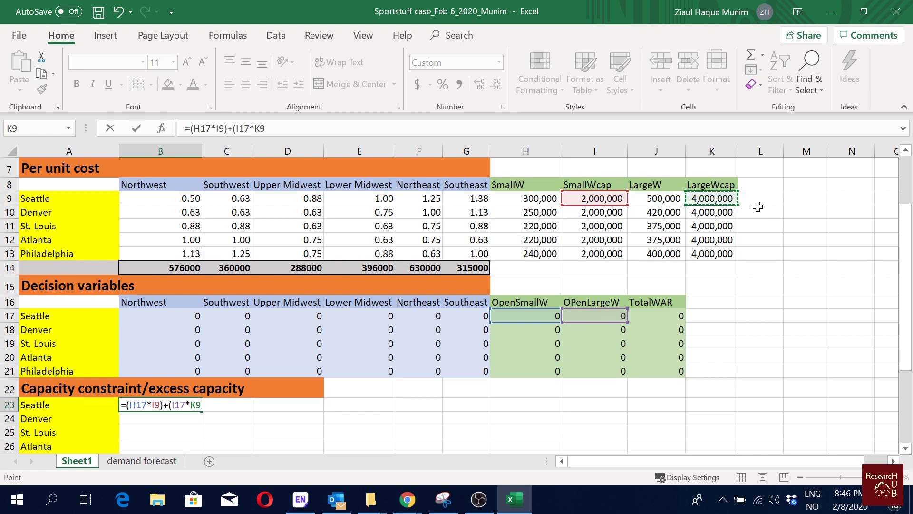
- Subtract Seattle's shipments as SUM(B17:G17) in the B23 formula and complete it
{"action": "type", "text": ")-"}
{"action": "type", "text": "su"}
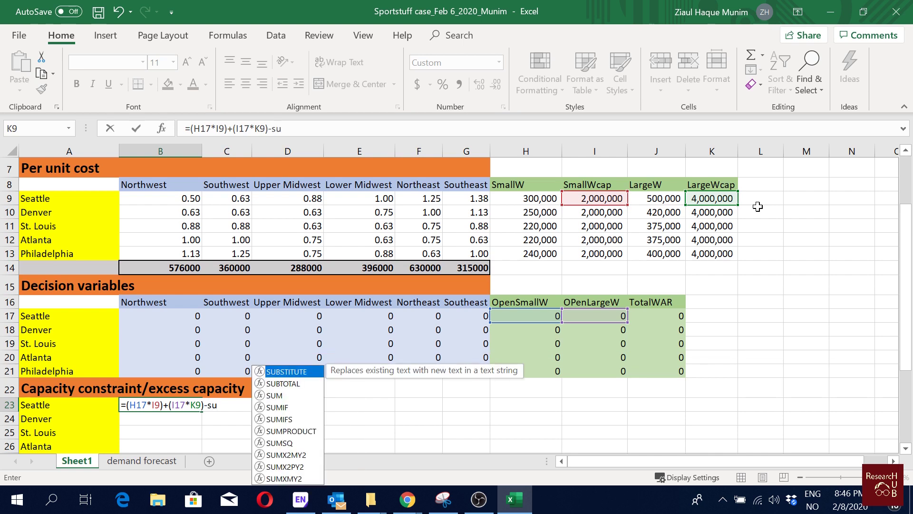
{"action": "type", "text": "m("}
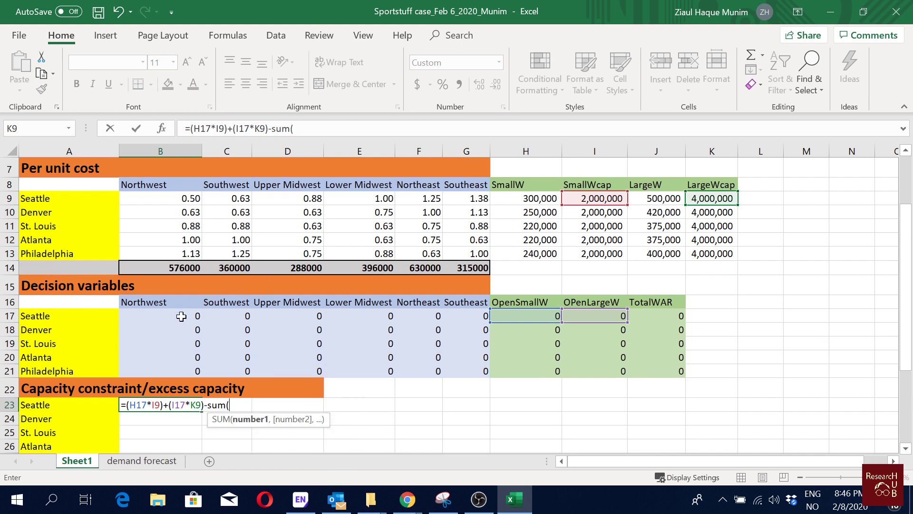
{"action": "left_click_drag", "start_coordinate": [182, 315], "coordinate": [457, 317]}
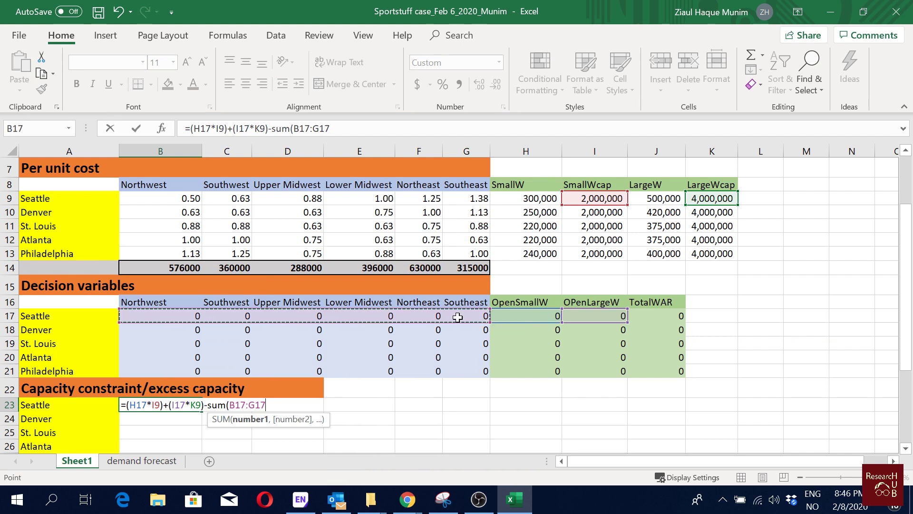
{"action": "type", "text": ")"}
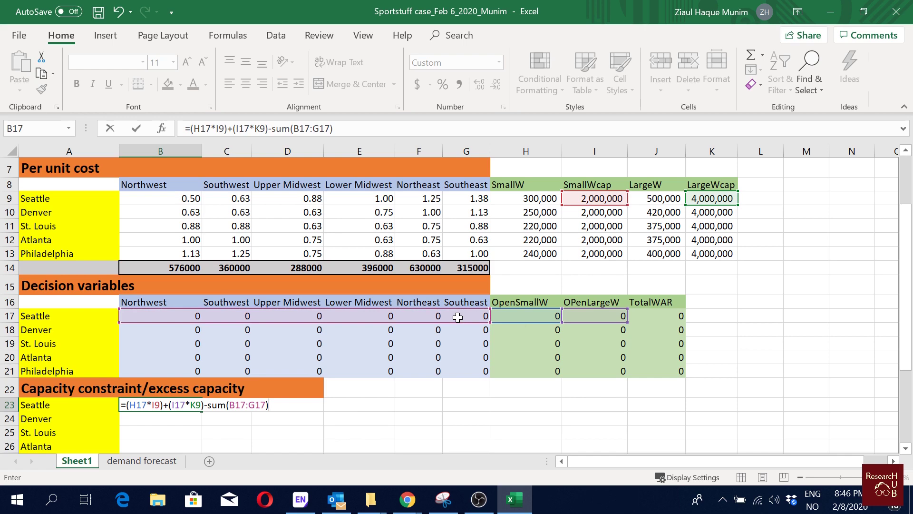
{"action": "key", "text": "Return"}
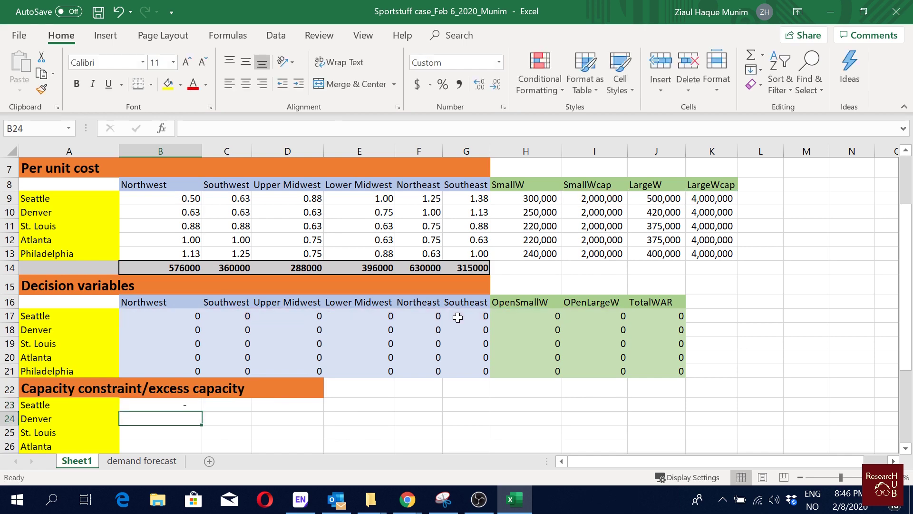
- Copy Seattle's excess capacity formula from B23 down to B27 for the remaining warehouse cities
{"action": "scroll", "coordinate": [190, 370], "scroll_direction": "down", "scroll_amount": 1}
{"action": "left_click", "coordinate": [194, 359]}
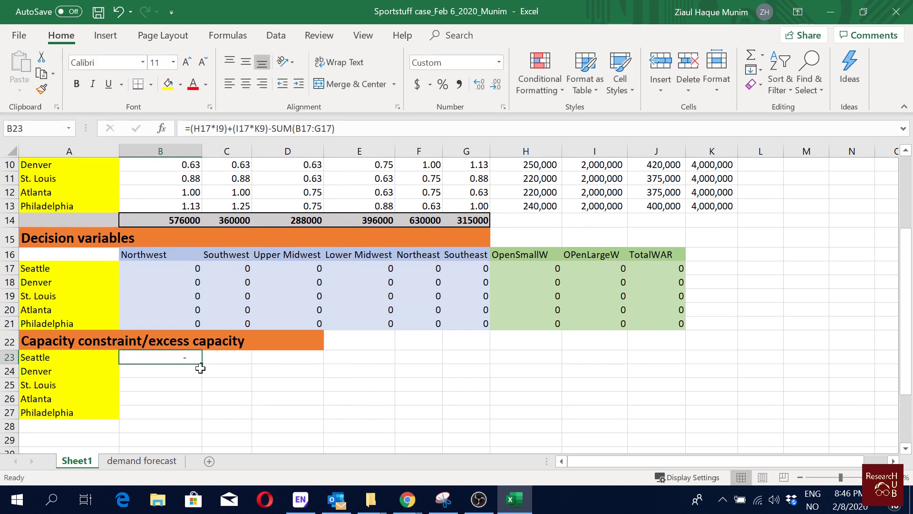
{"action": "left_click_drag", "start_coordinate": [202, 363], "coordinate": [189, 418]}
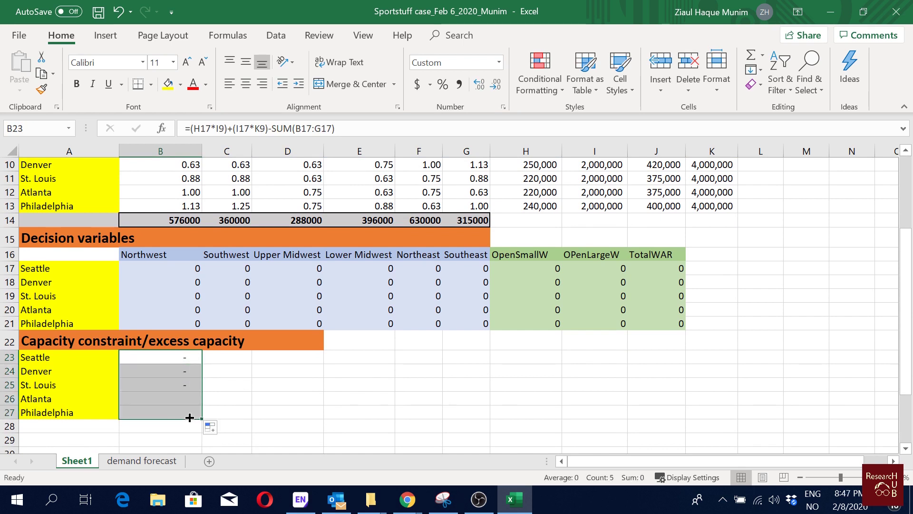
- Check the cell references of Philadelphia's excess capacity formula in B27
{"action": "left_click", "coordinate": [184, 411]}
{"action": "key", "text": "F2"}
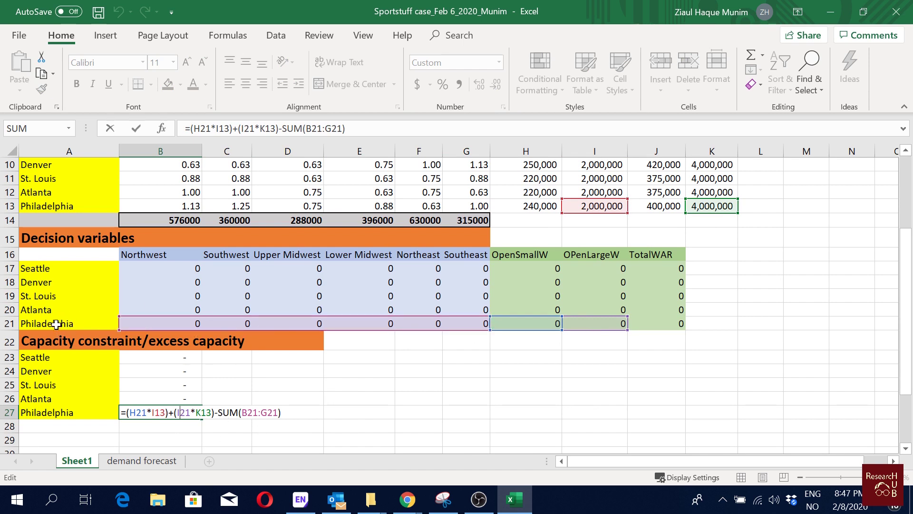
{"action": "key", "text": "Return"}
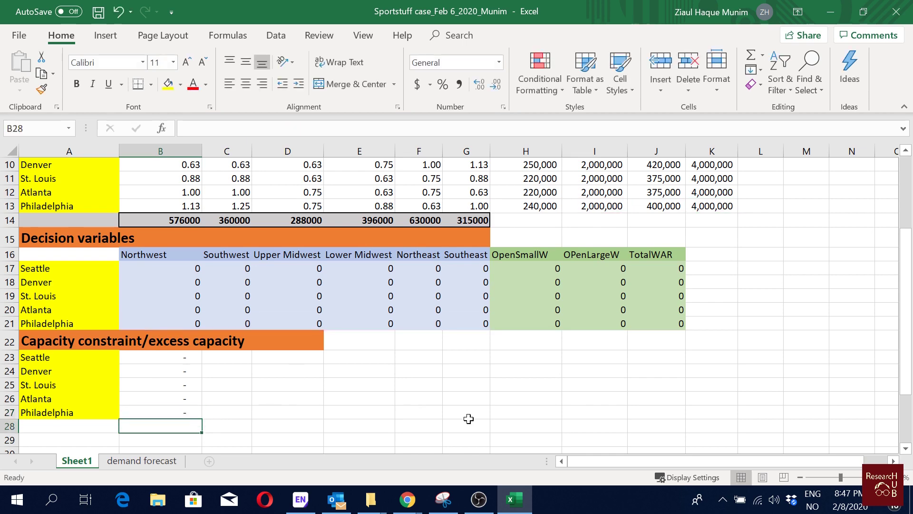